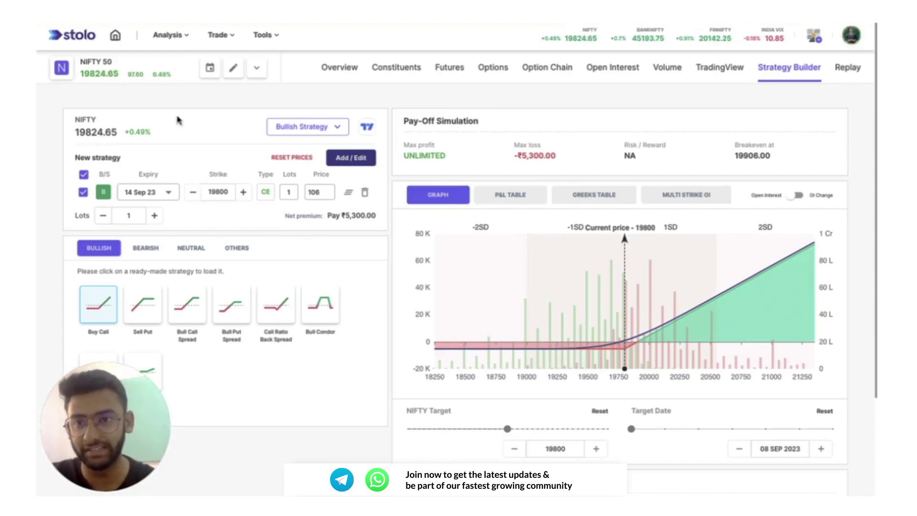
left_click(165, 32)
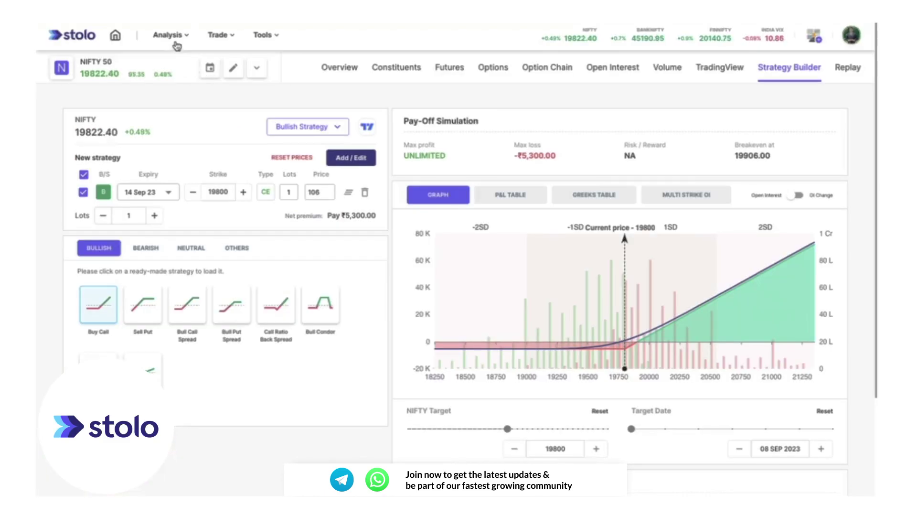
left_click(177, 41)
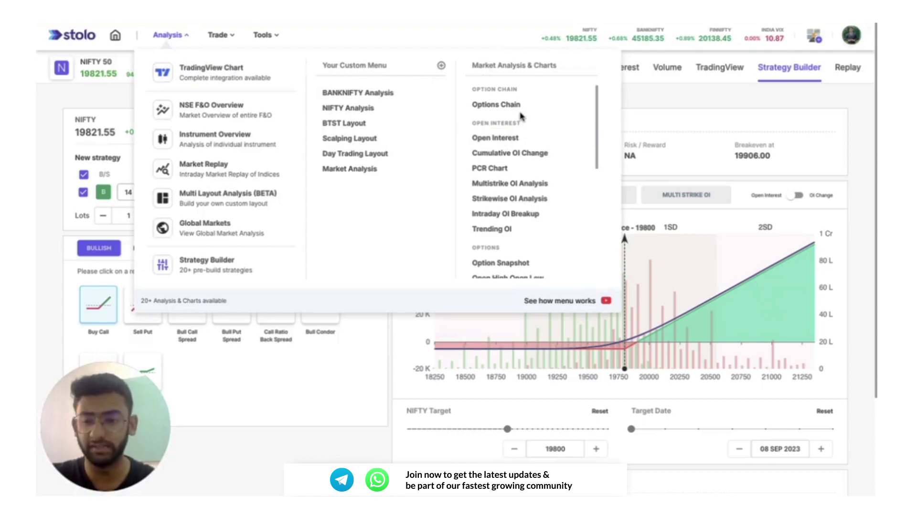
scroll(520, 152, "down", 1)
scroll(521, 152, "up", 1)
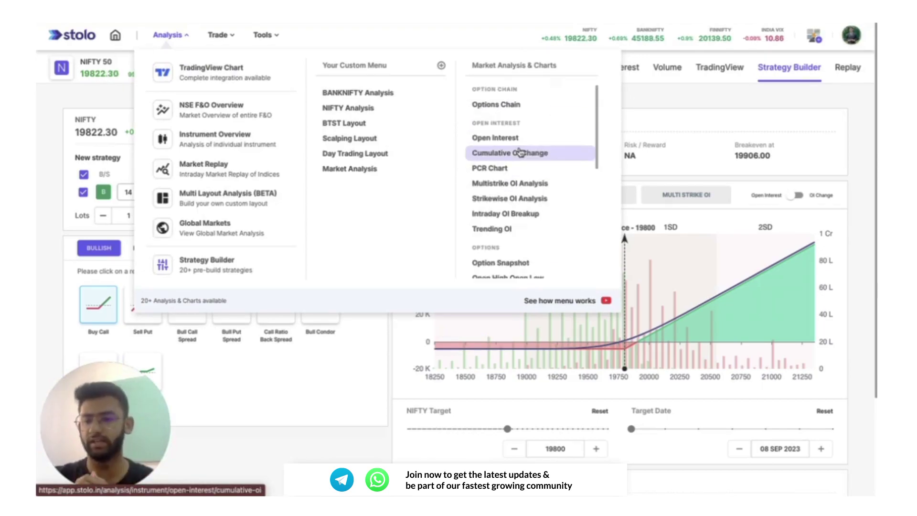
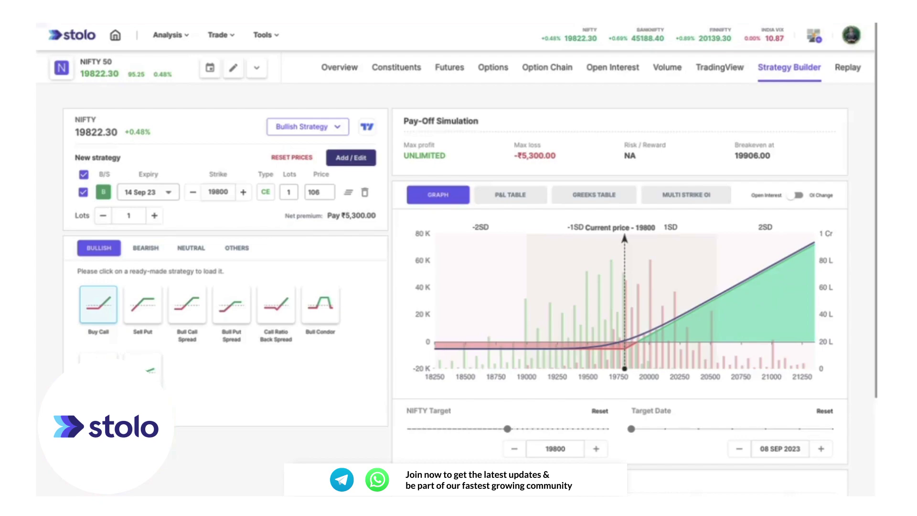
Browse the bearish, neutral and other ready-made strategies, and load the bearish Sell Call strategy.
left_click(144, 247)
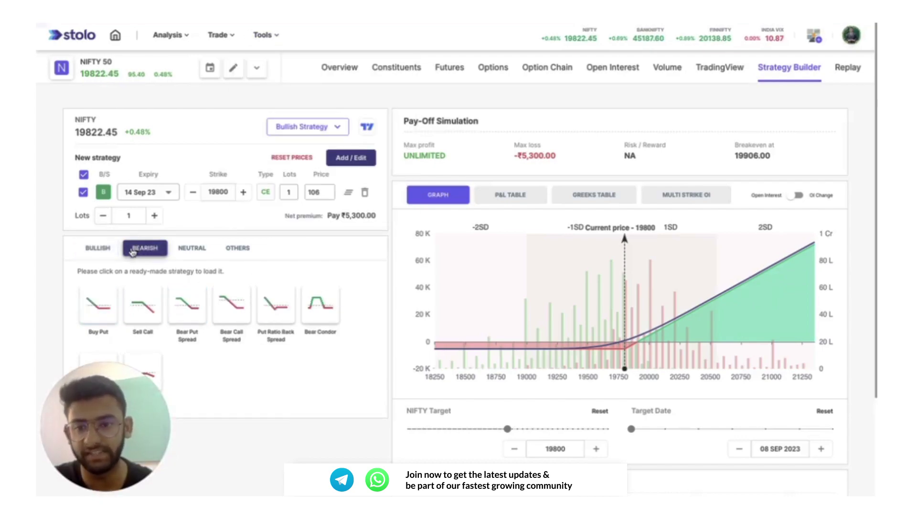
left_click(191, 248)
left_click(240, 253)
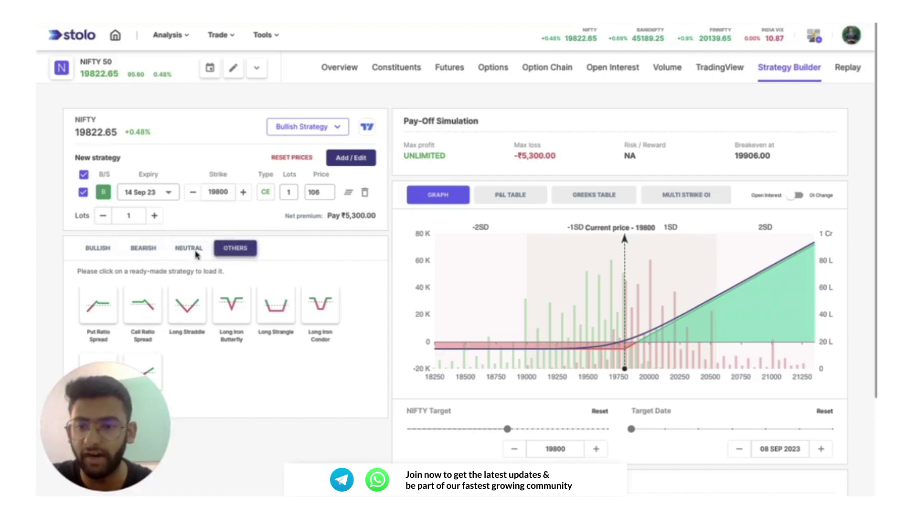
left_click(150, 249)
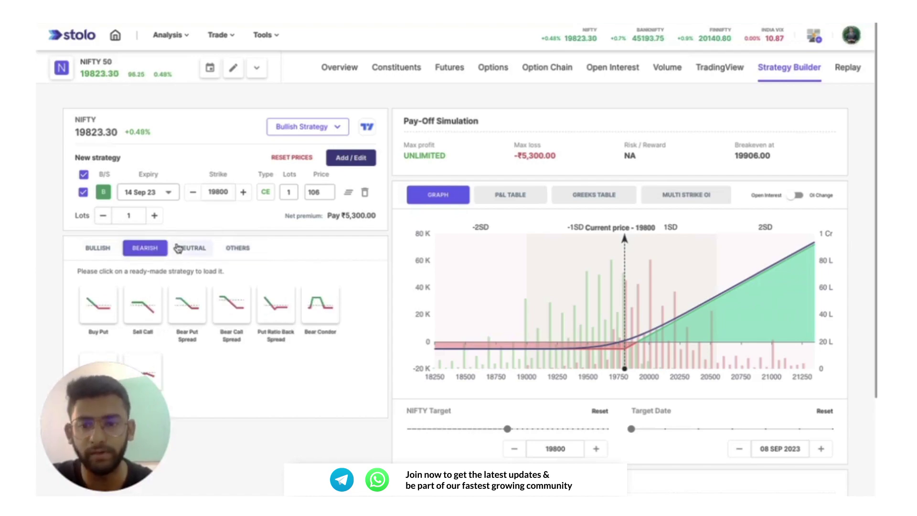
left_click(144, 299)
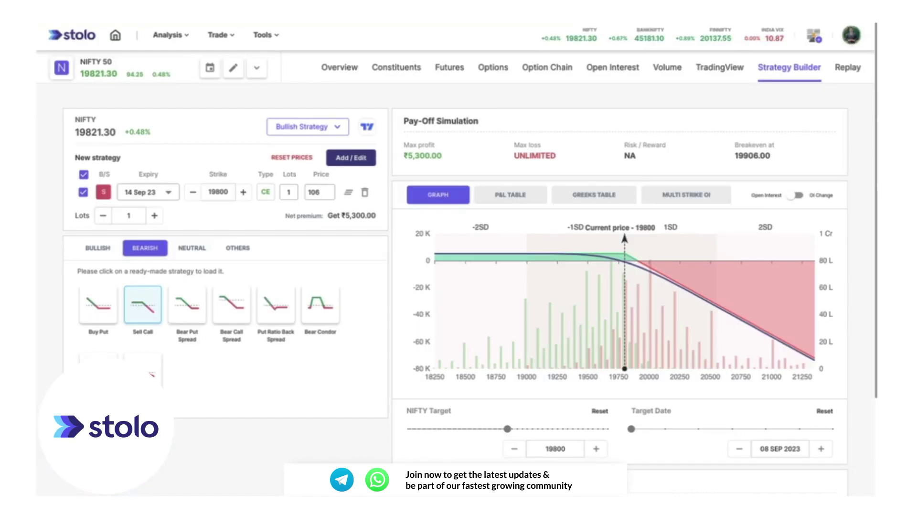
Reopen the Strategy Builder from the NIFTY instrument overview and load the ready-made bullish Buy Call strategy.
left_click(177, 37)
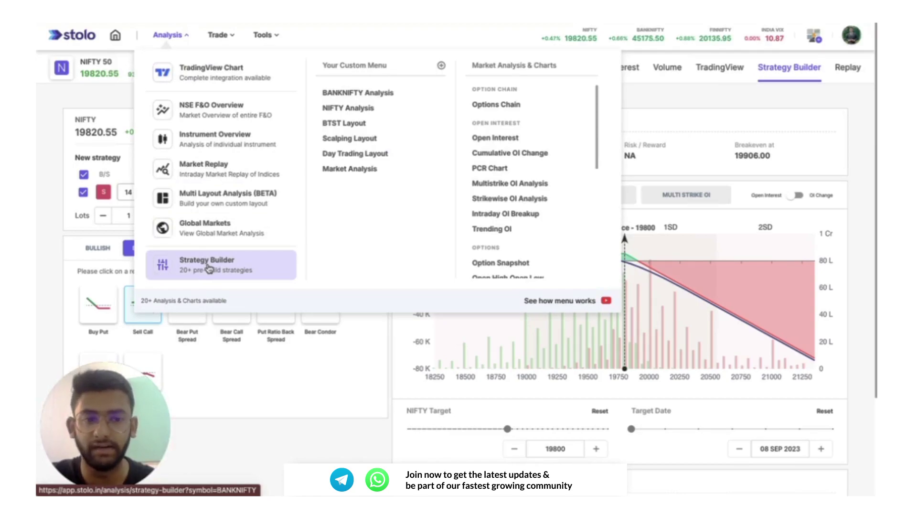
left_click(209, 269)
left_click(170, 38)
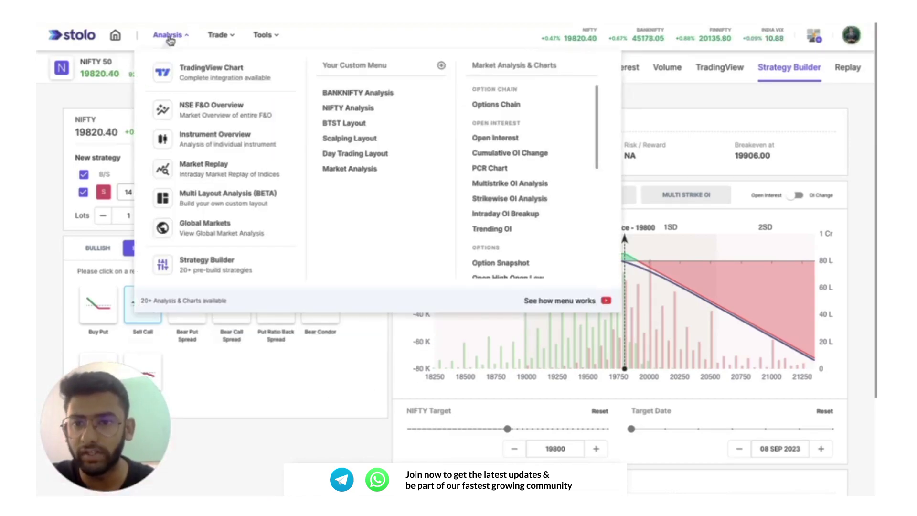
left_click(220, 139)
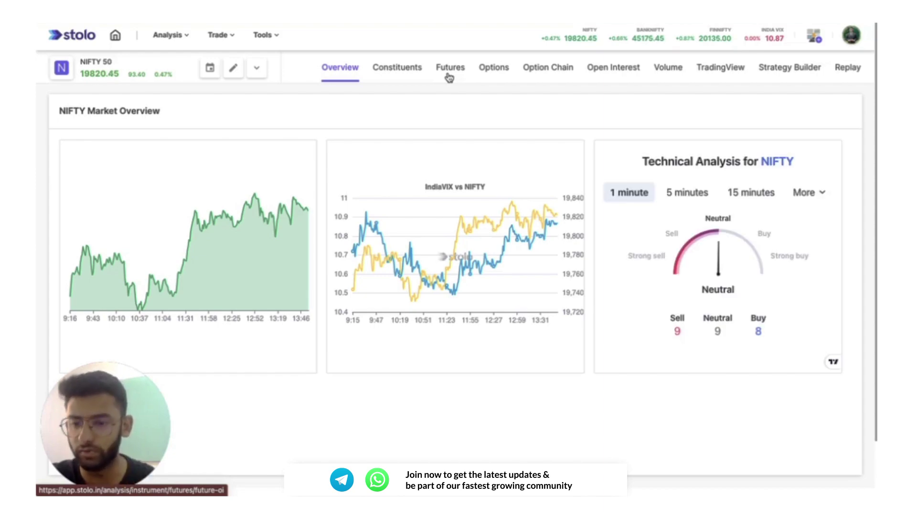
left_click(789, 67)
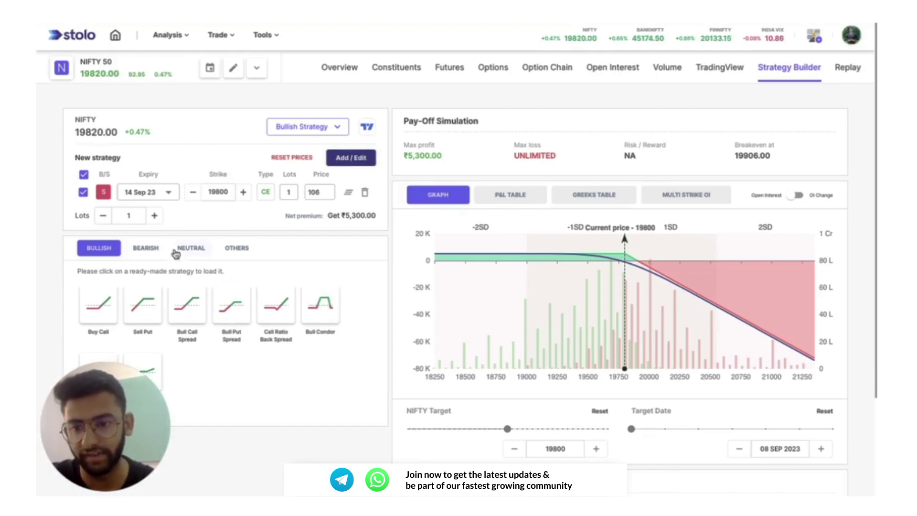
left_click(99, 320)
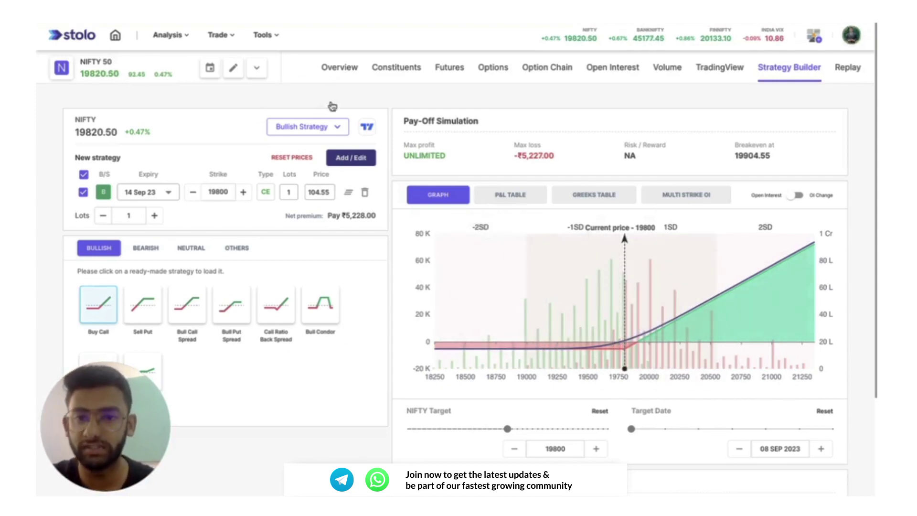
View the list of saved strategies without loading any of them.
left_click(338, 129)
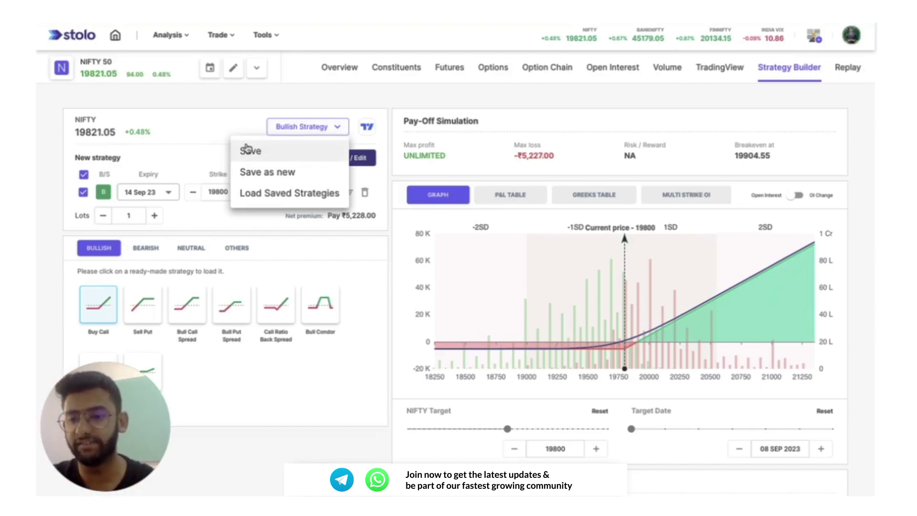
left_click(282, 195)
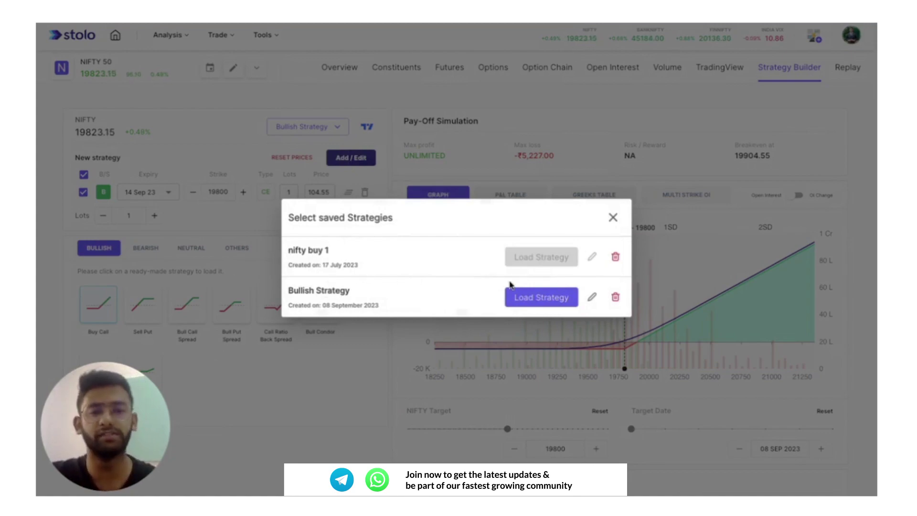
left_click(612, 218)
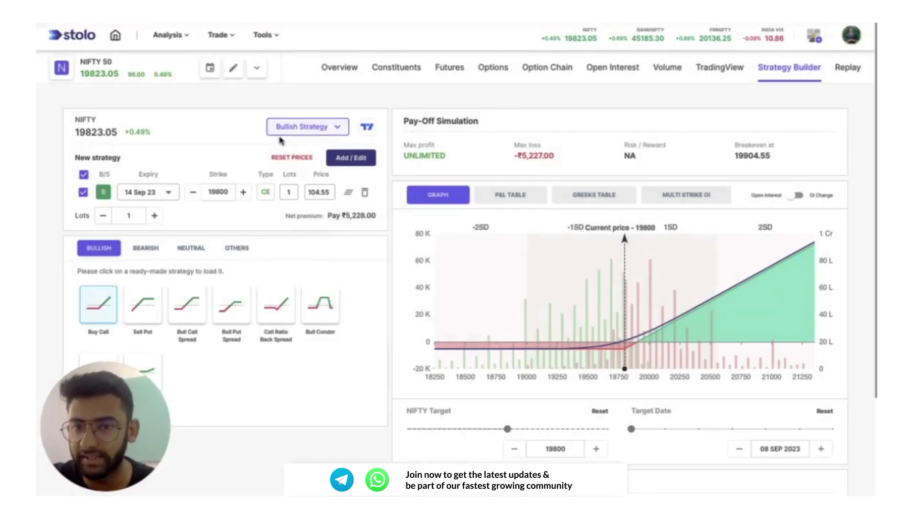
Save the Buy Call setup as a new strategy named "Nifty Bullish Bias Strategy".
left_click(316, 128)
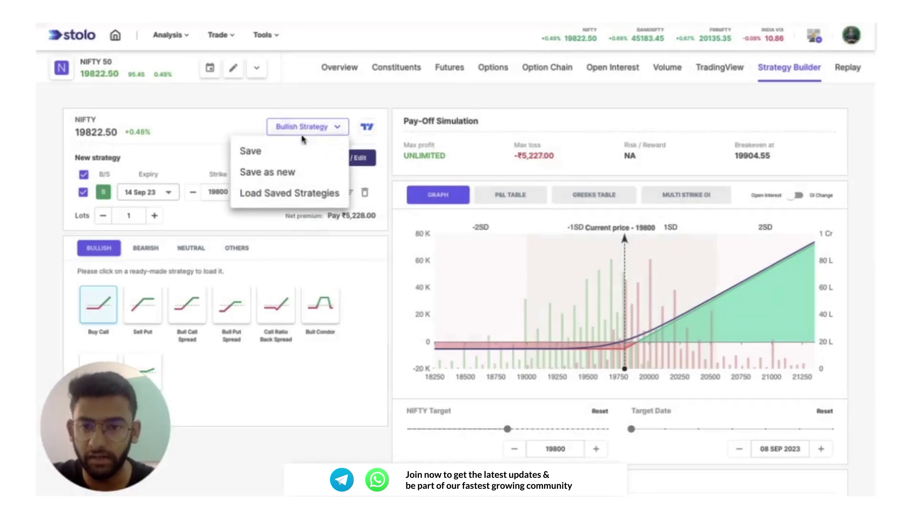
left_click(285, 174)
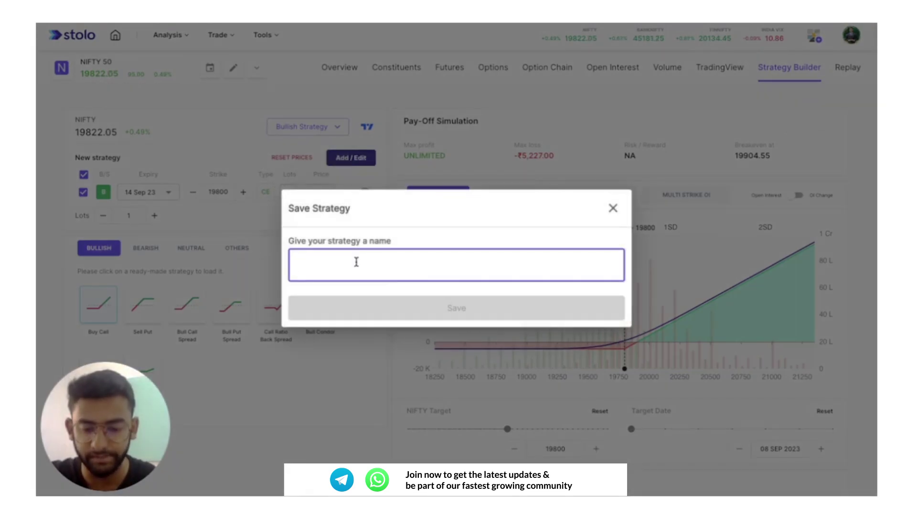
type("nIFTY")
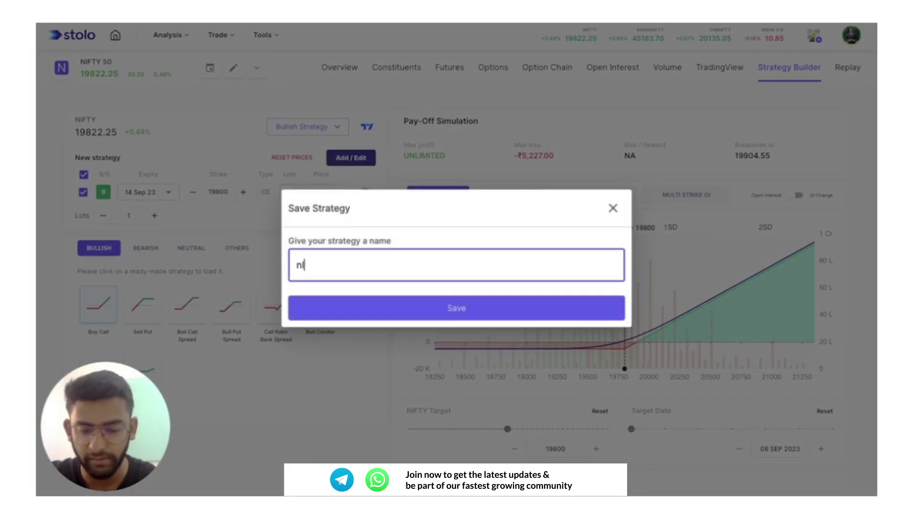
key("BackSpace")
key("BackSpace")
key("BackSpace")
type("Nifty")
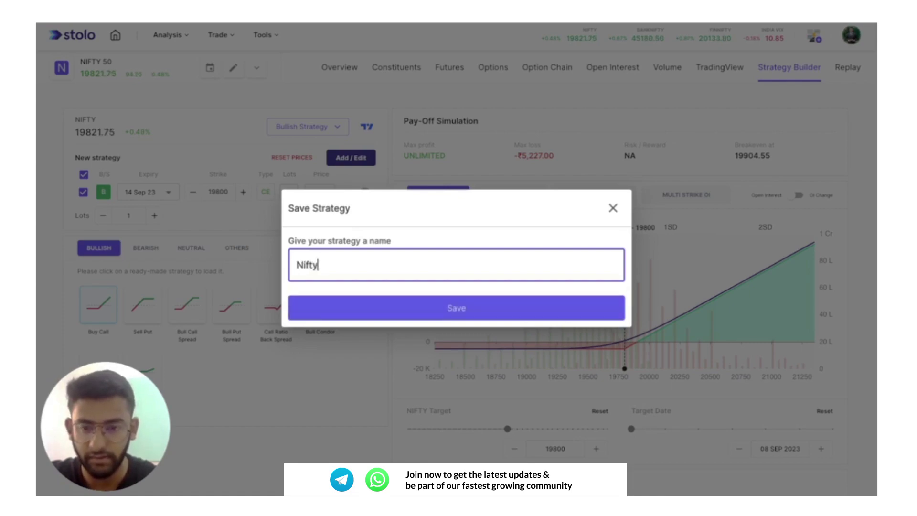
type(" Bullish")
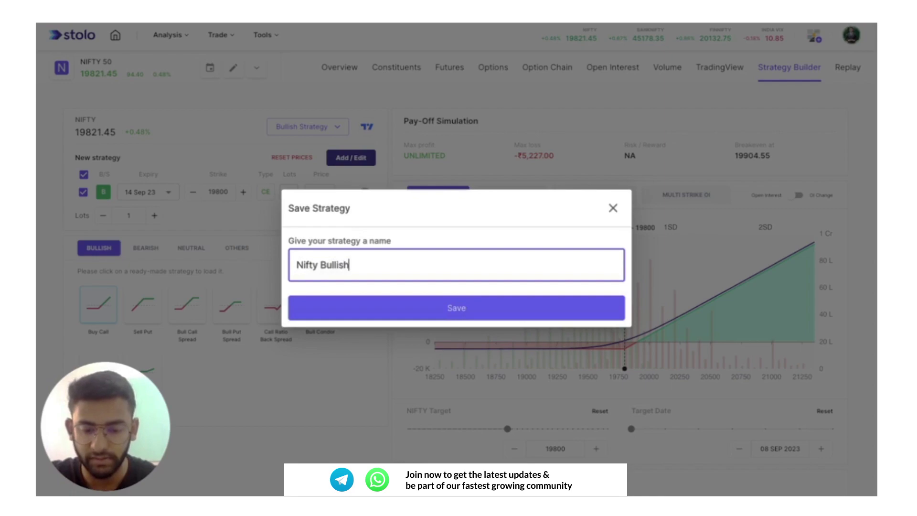
type(" bias Strategy")
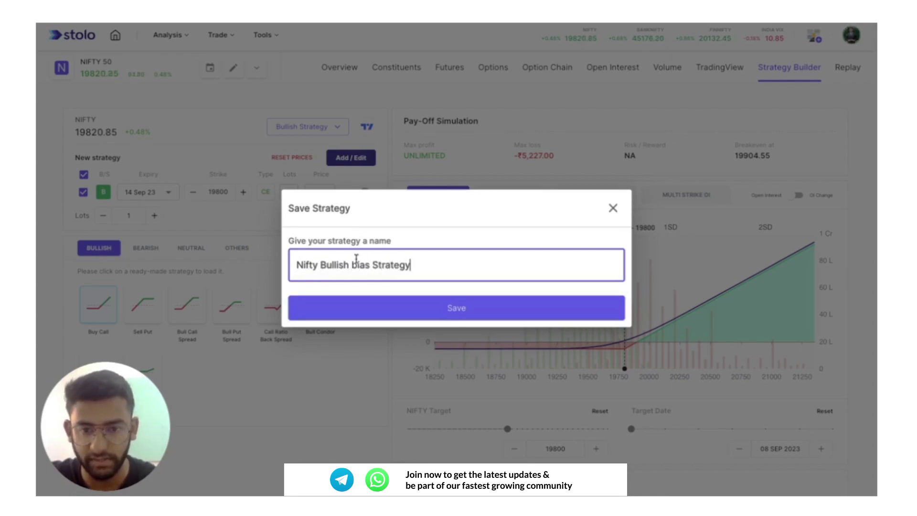
key("BackSpace")
type("B")
left_click(427, 308)
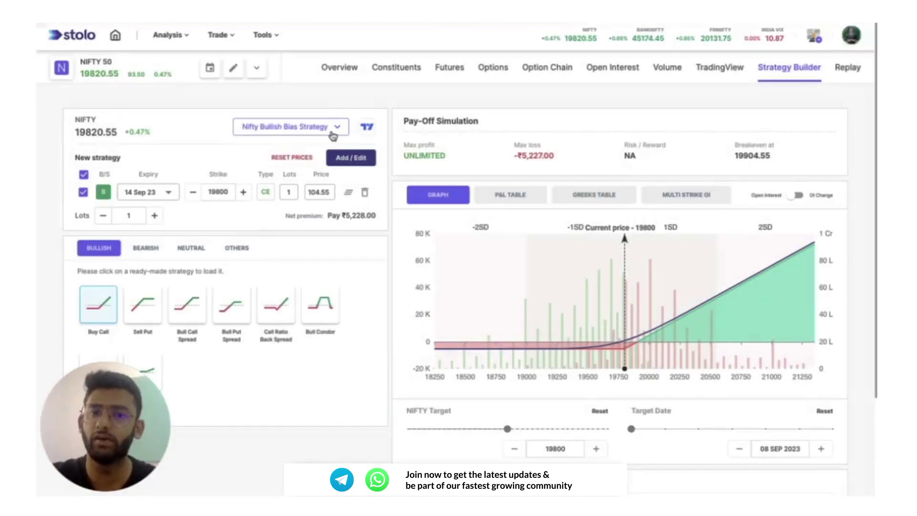
left_click(333, 135)
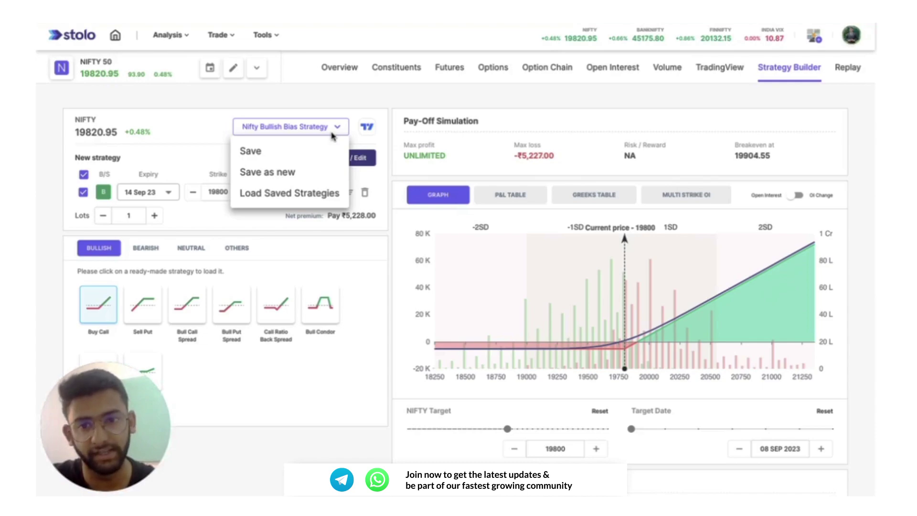
left_click(328, 96)
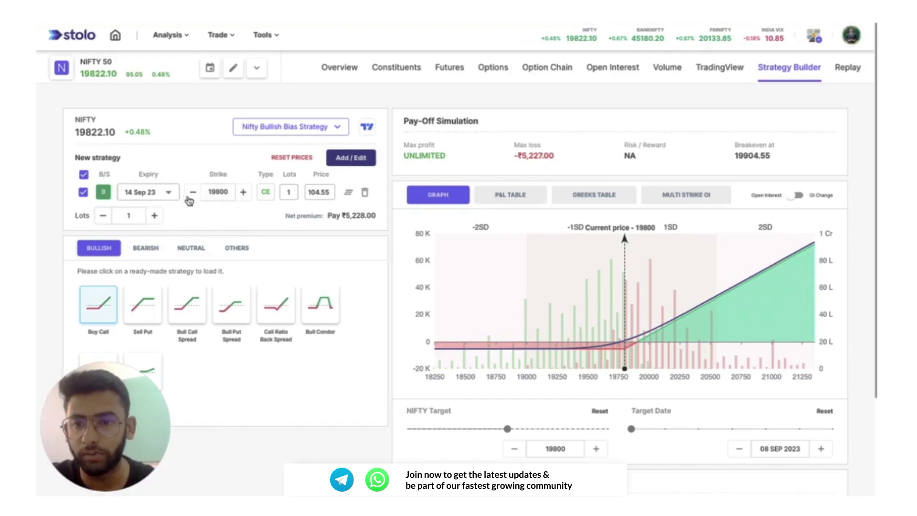
Add a buy leg for the 19850 call to the strategy from the NIFTY 50 option chain expiring 14 Sep 2023.
left_click(362, 163)
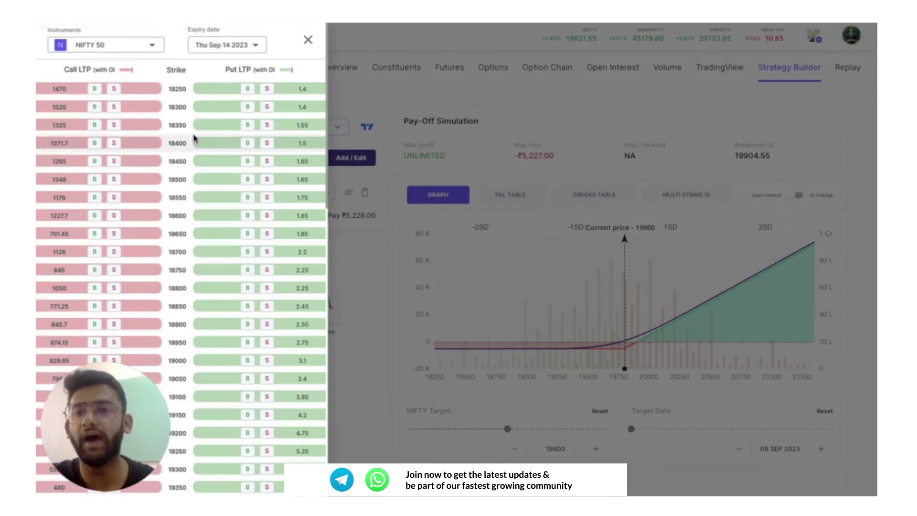
scroll(180, 260, "down", 2)
scroll(172, 199, "up", 2)
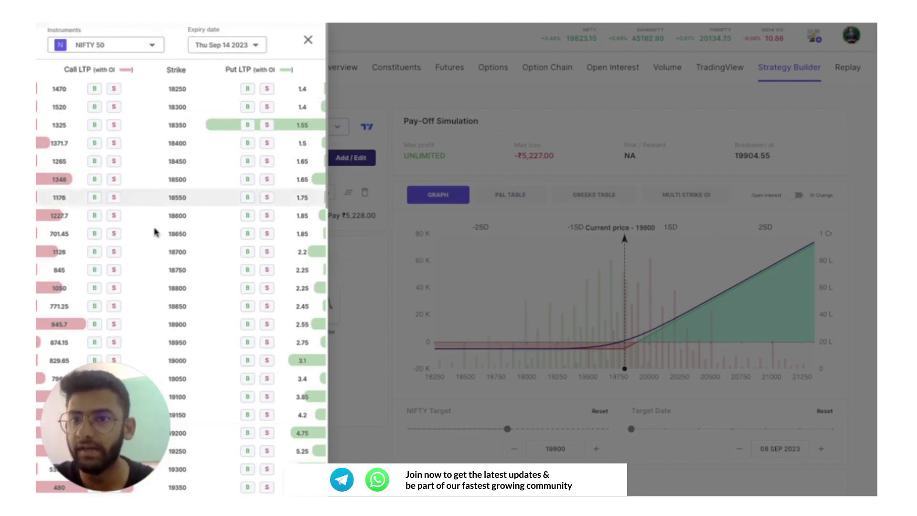
scroll(154, 233, "down", 1)
scroll(153, 233, "down", 8)
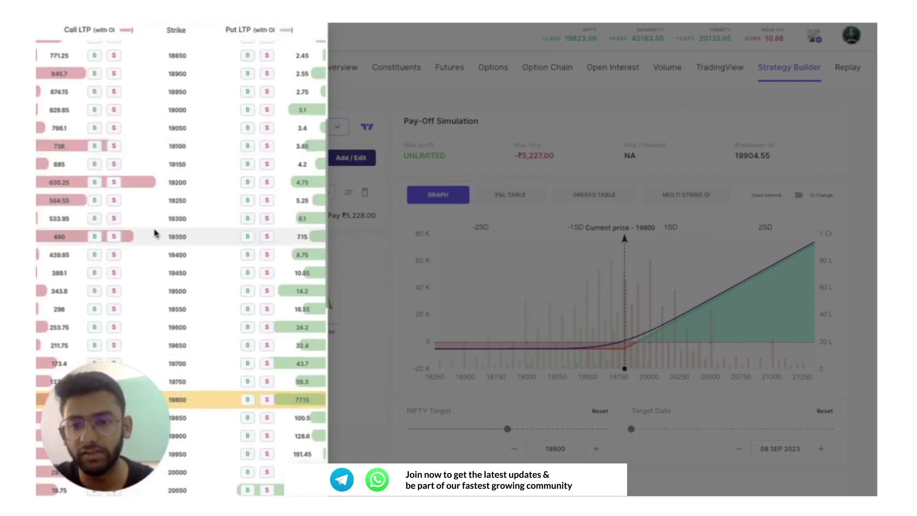
scroll(167, 258, "up", 1)
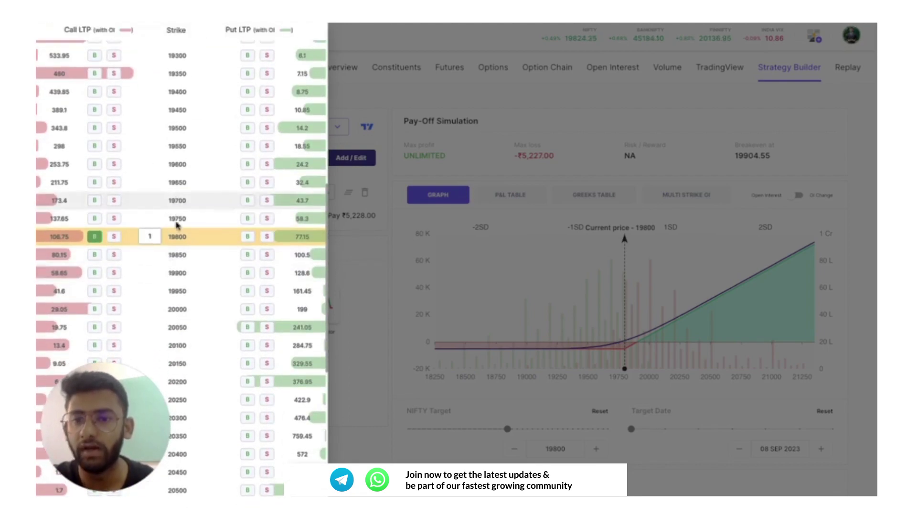
scroll(144, 229, "down", 1)
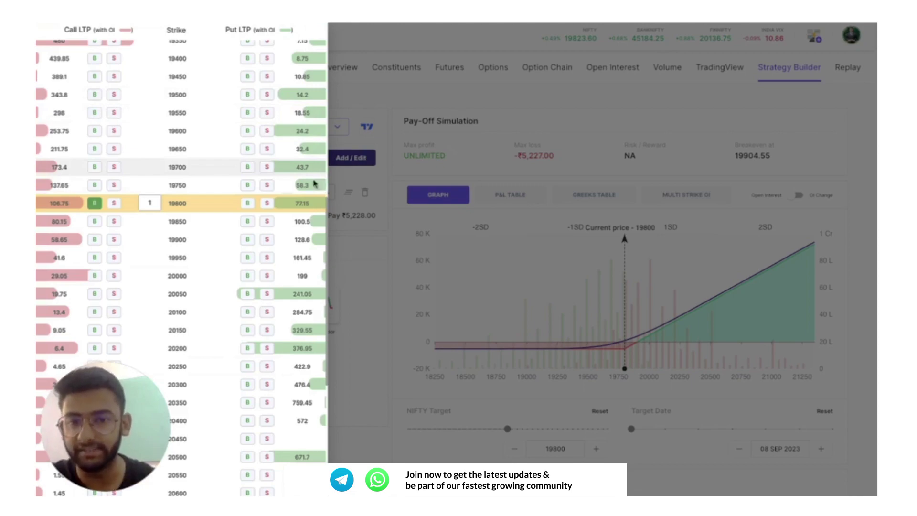
scroll(314, 183, "up", 1)
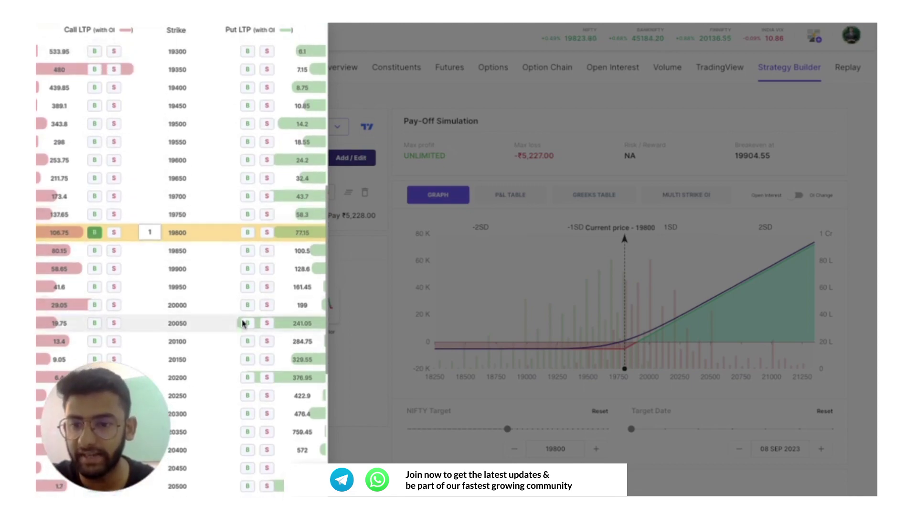
scroll(229, 209, "up", 4)
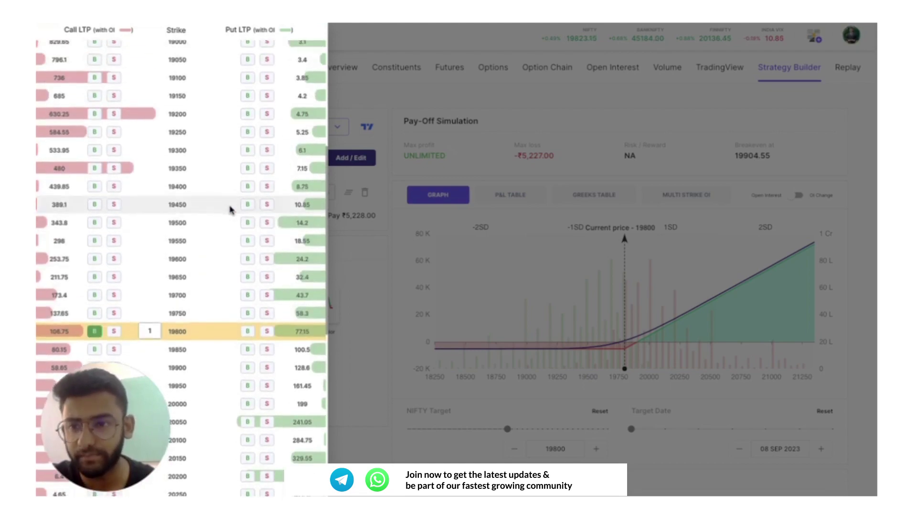
scroll(229, 209, "down", 1)
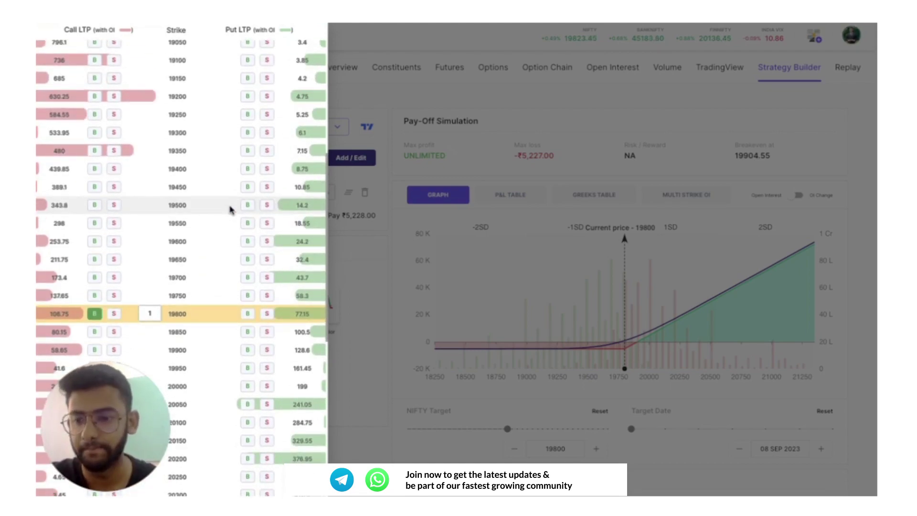
scroll(204, 282, "down", 3)
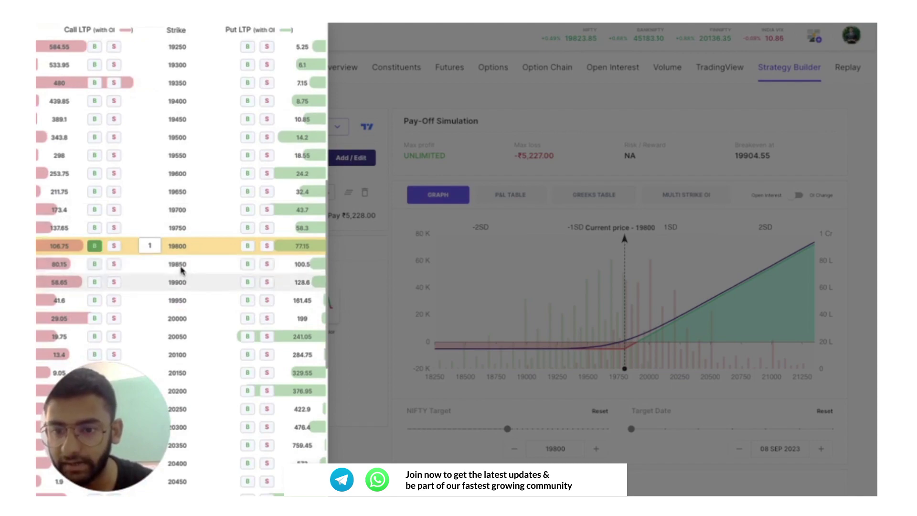
left_click(94, 264)
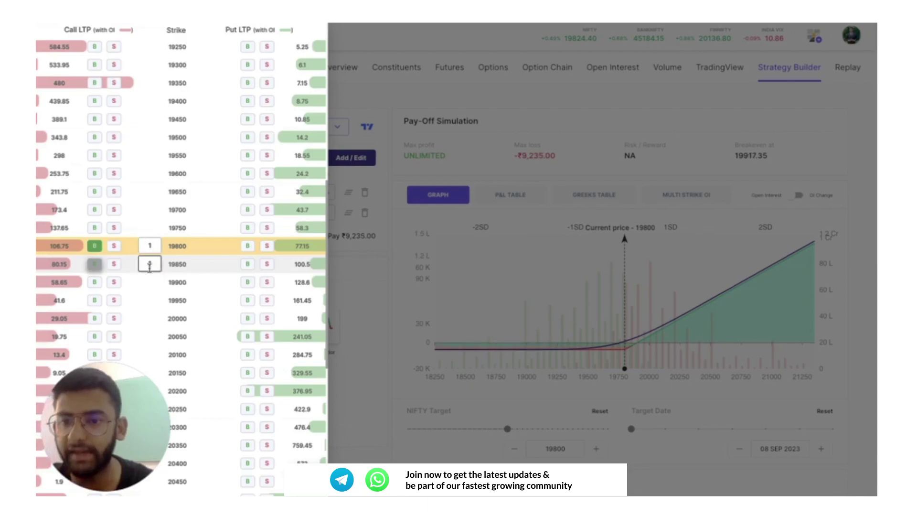
Close the option chain, exclude the 19850 call leg from the strategy calculation and delete that leg.
left_click(390, 271)
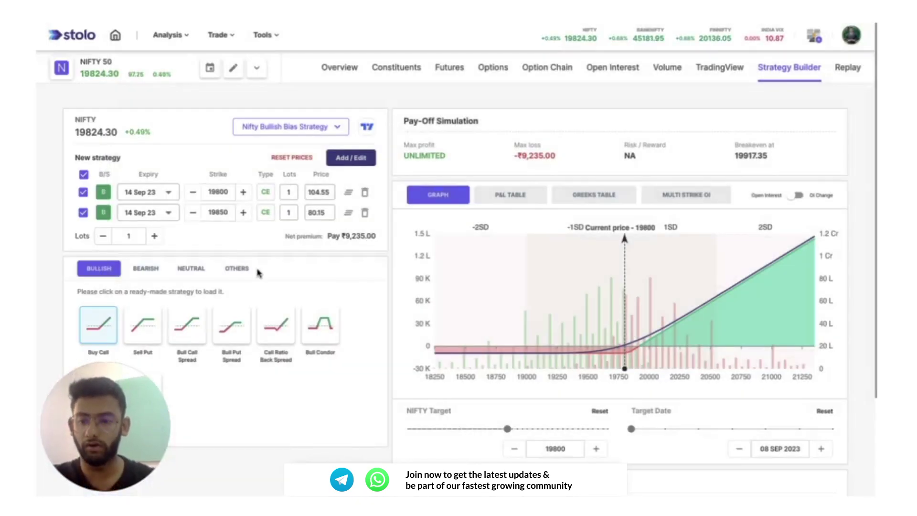
left_click(83, 214)
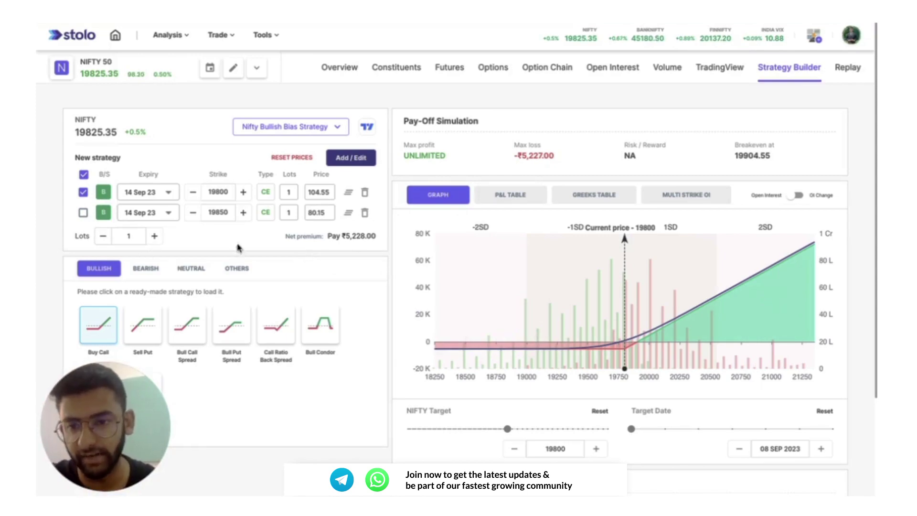
left_click(366, 212)
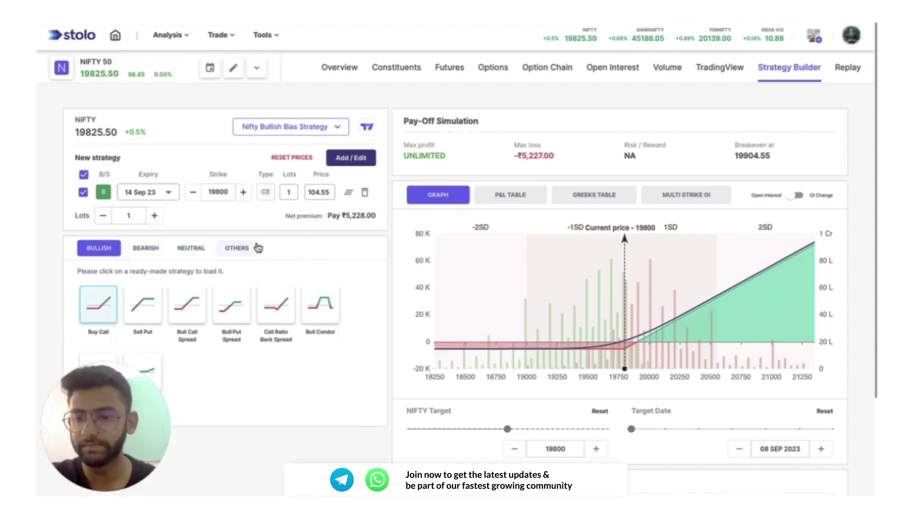
Try the 19800 call leg as a sell and with the 28 Sep 23 expiry, restoring buy and 14 Sep 23.
left_click(104, 193)
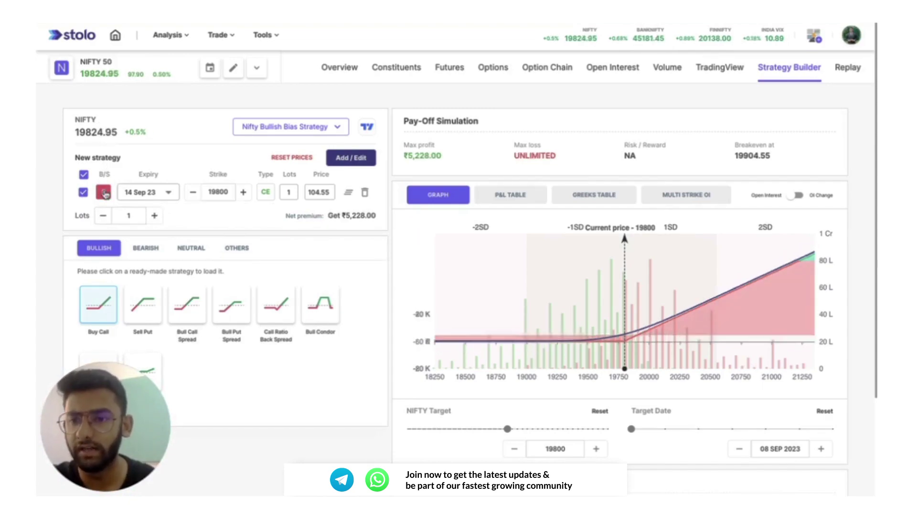
left_click(104, 193)
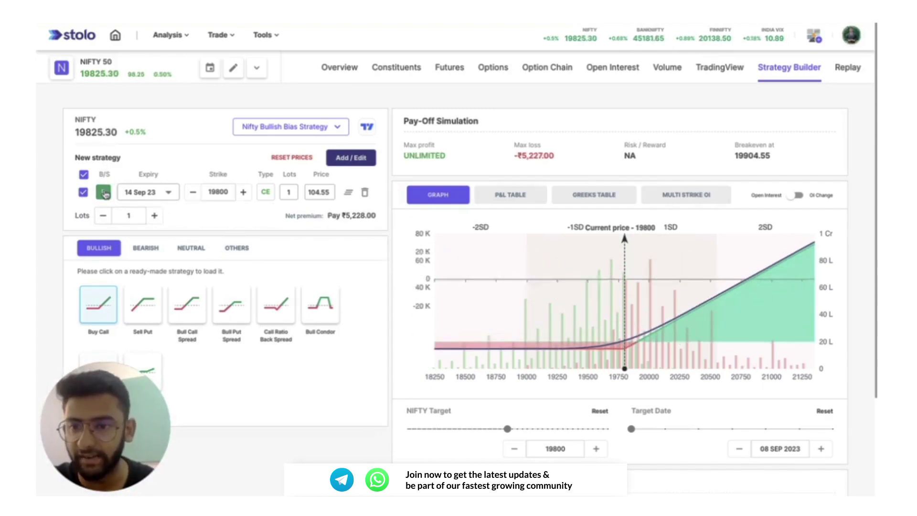
left_click(167, 192)
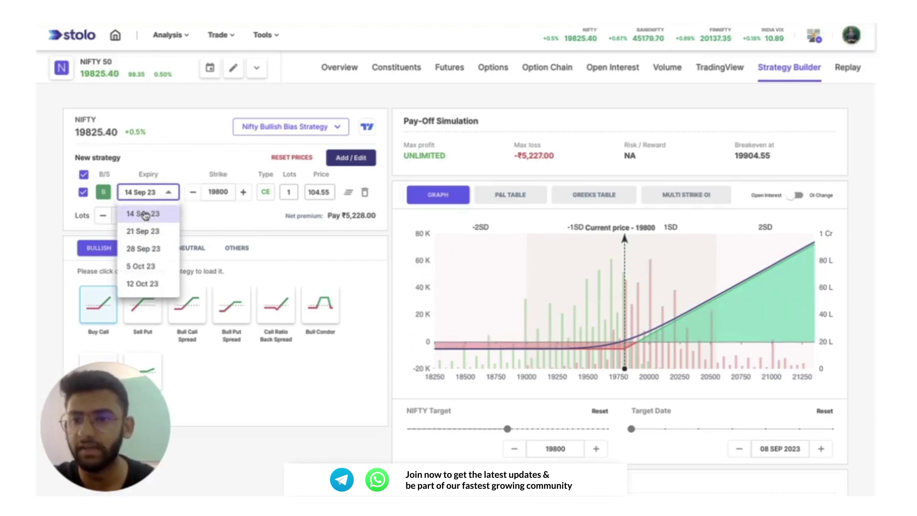
left_click(151, 249)
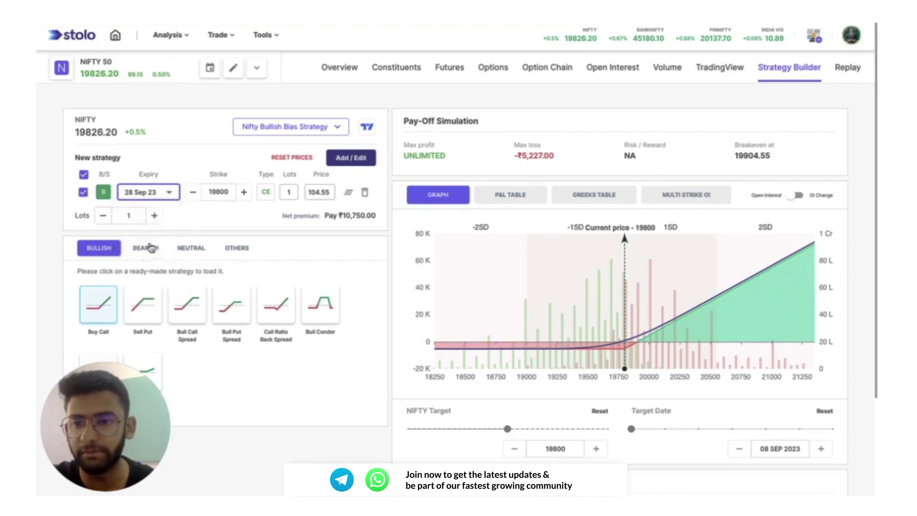
left_click(168, 193)
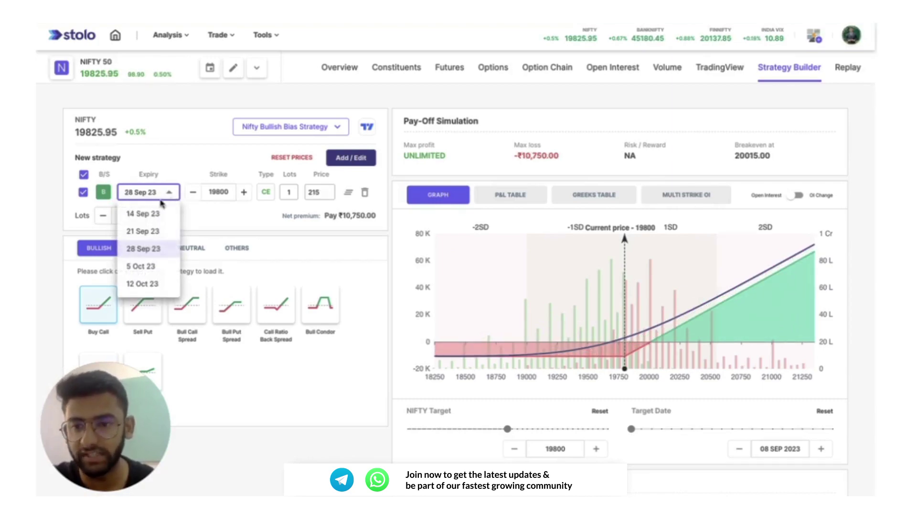
left_click(154, 213)
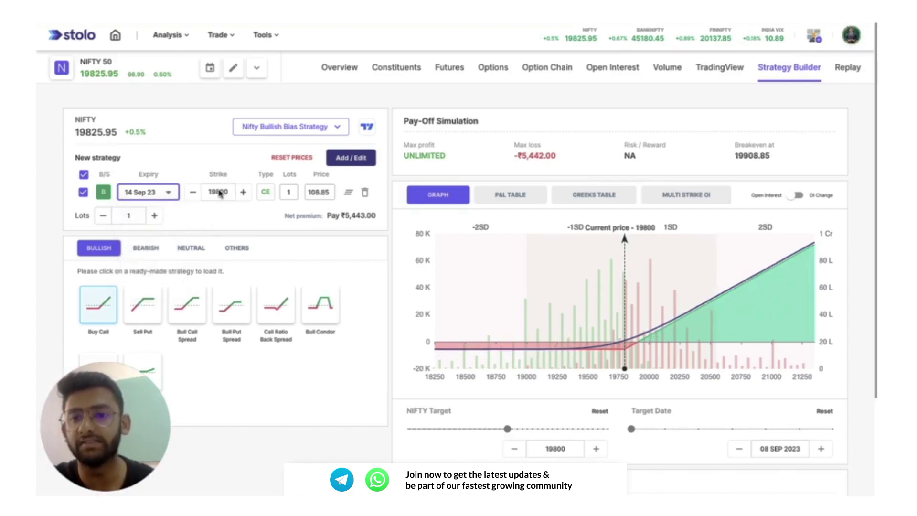
Raise the remaining leg's strike one increment and return it to 19800, and switch its type to PE and back to CE.
left_click(243, 193)
left_click(195, 192)
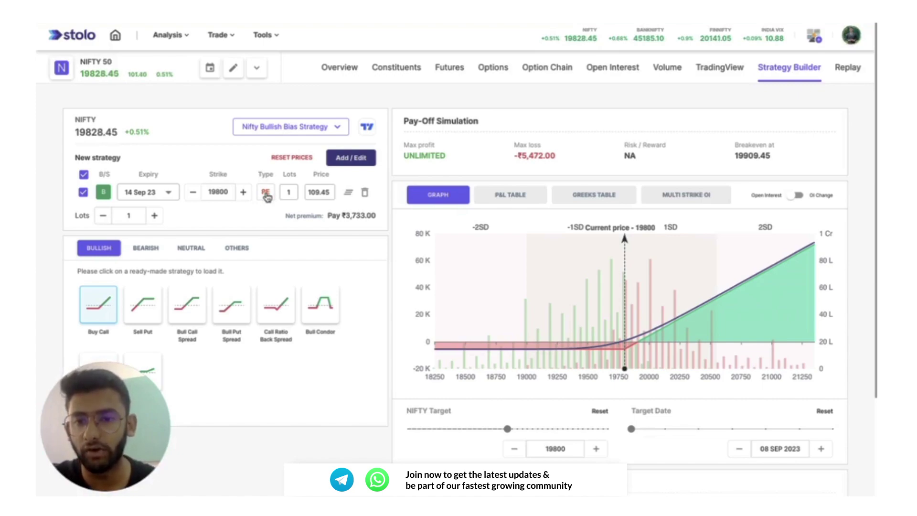
left_click(265, 192)
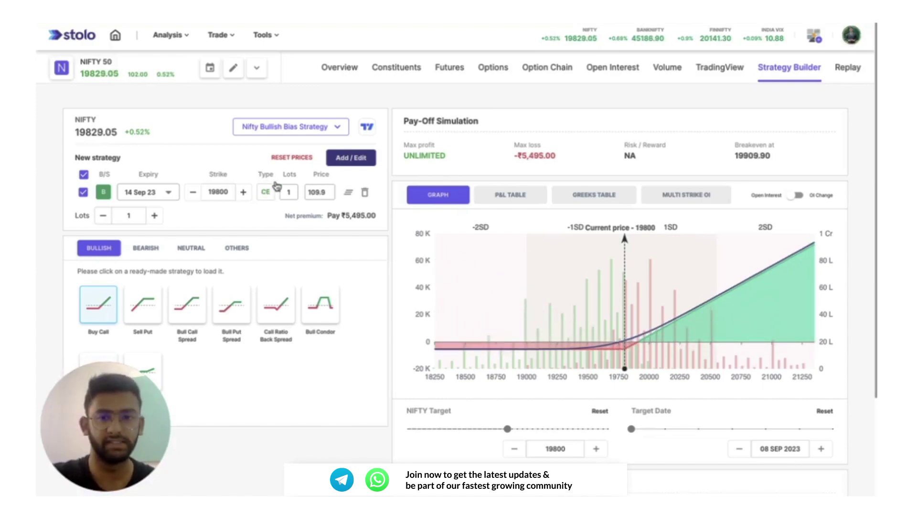
Check the 19800 call leg's entry price and the strategy's net premium.
left_click(320, 192)
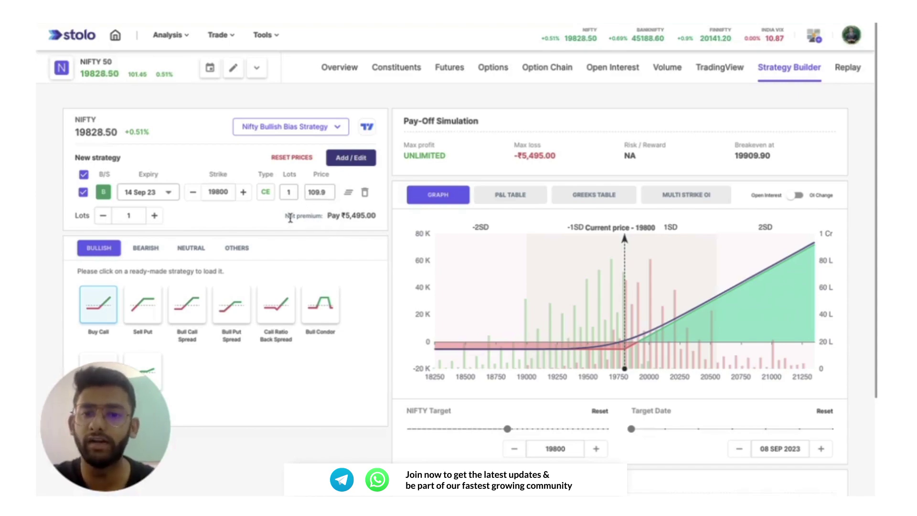
left_click_drag(285, 216, 381, 219)
left_click(379, 220)
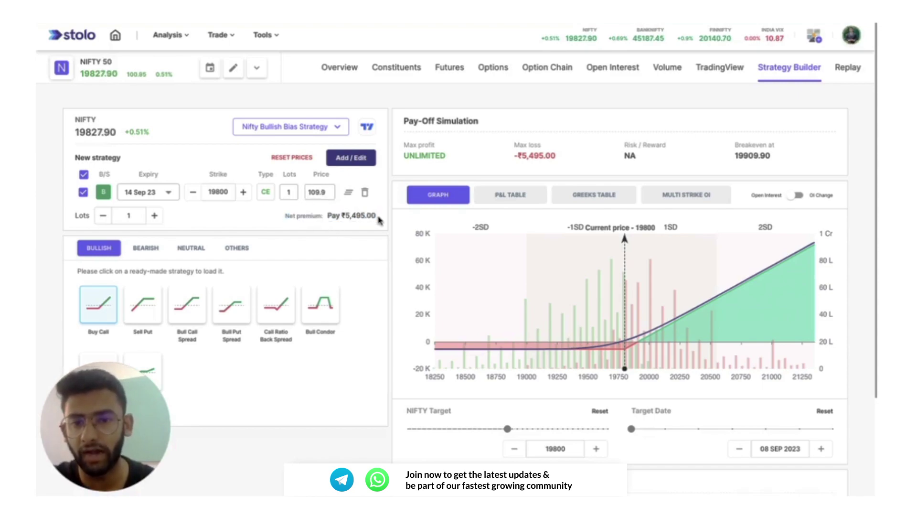
Try the strategy with 2 lots and return the overall lot count to 1.
mouse_move(350, 195)
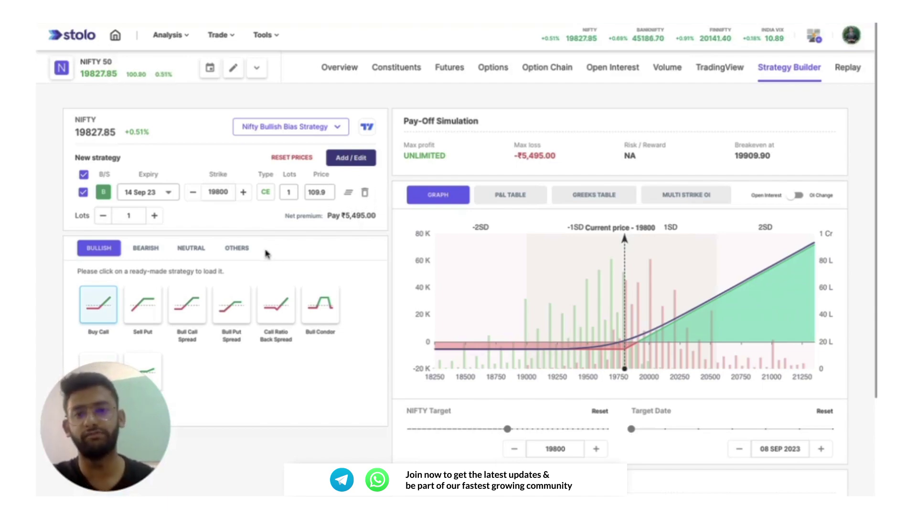
left_click(155, 216)
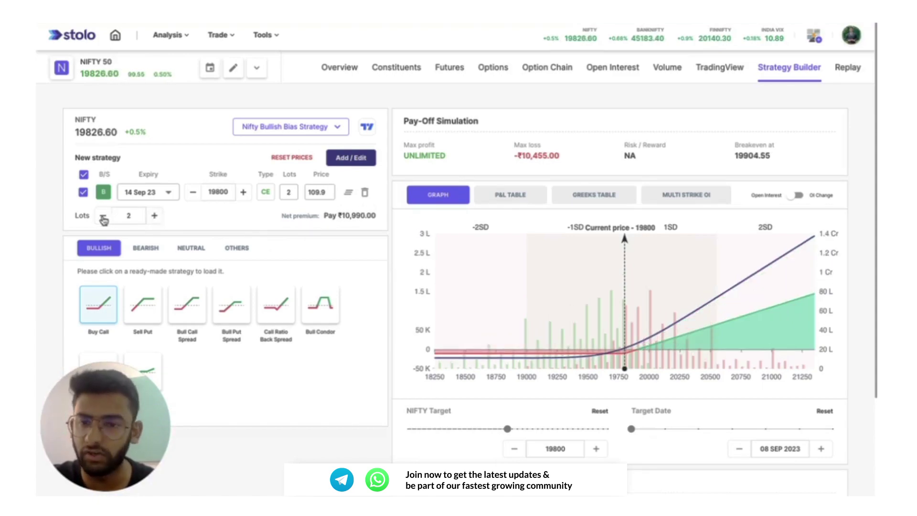
left_click(103, 216)
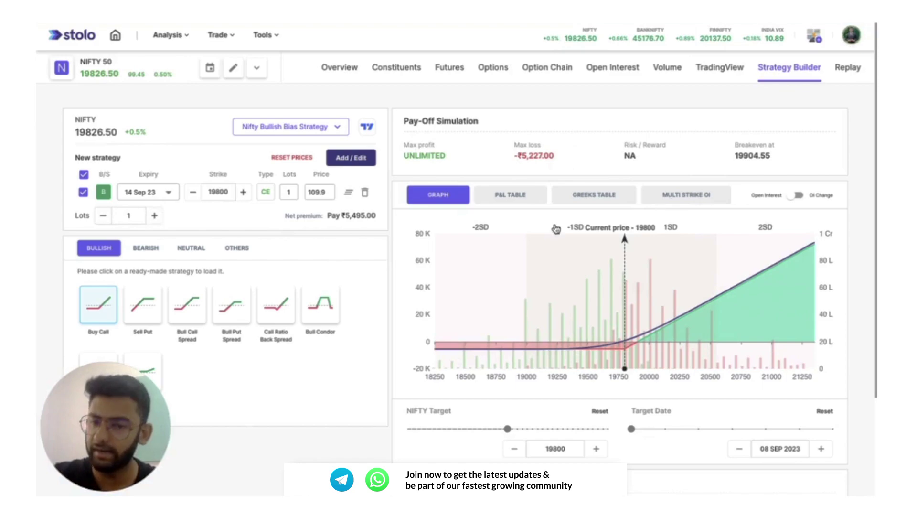
Browse the bearish and bullish ready-made strategies without loading any of them.
scroll(215, 351, "down", 3)
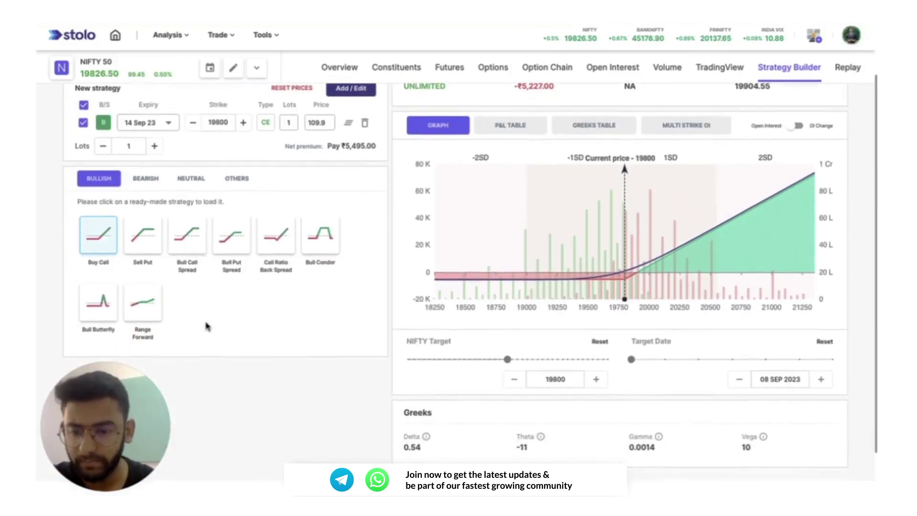
left_click(147, 181)
left_click(98, 179)
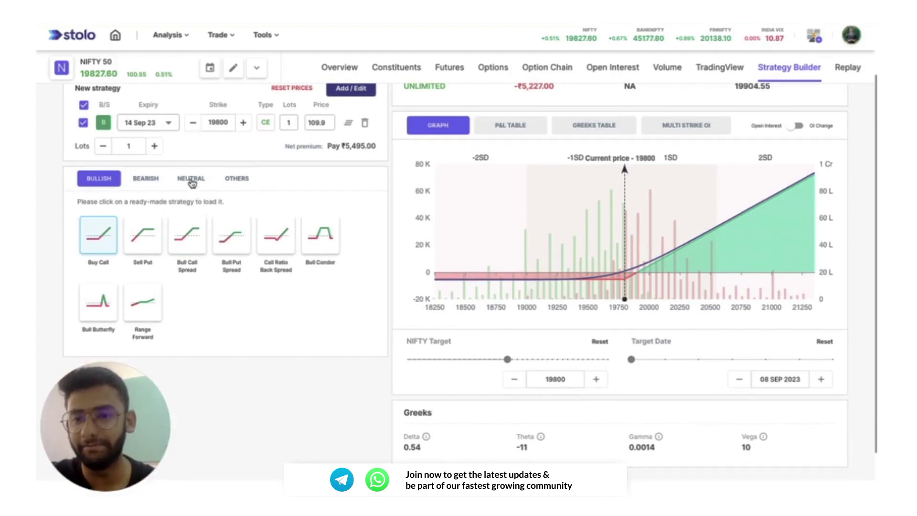
scroll(281, 311, "up", 2)
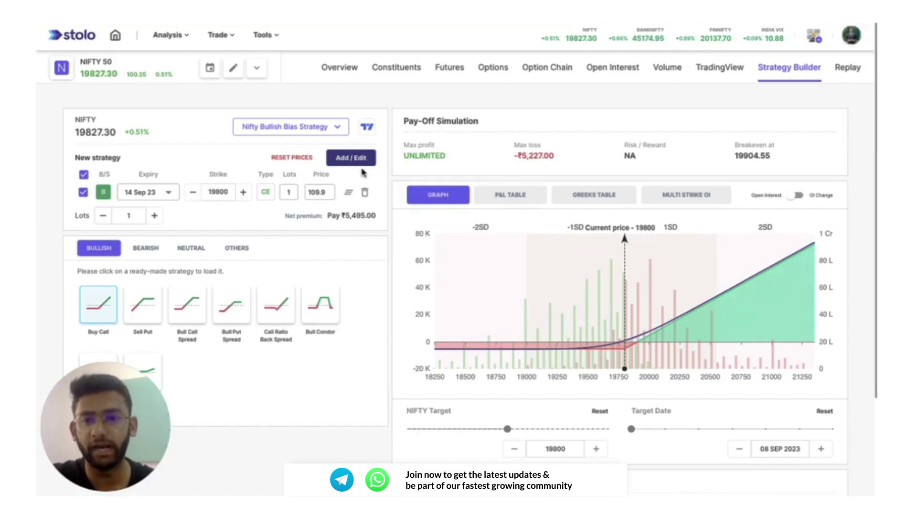
Examine the pay-off simulation's profit, loss and breakeven figures and the graph's expiry, target and open interest values around the current price.
mouse_move(716, 313)
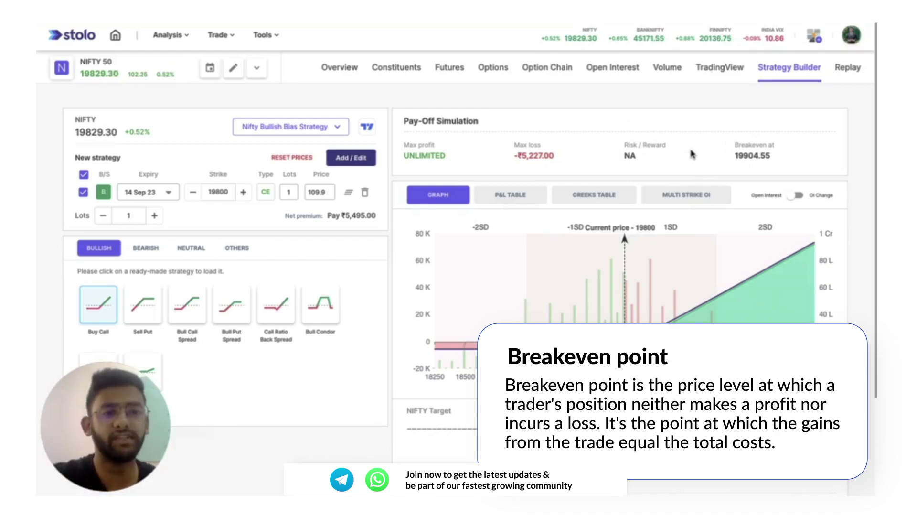
scroll(697, 189, "down", 1)
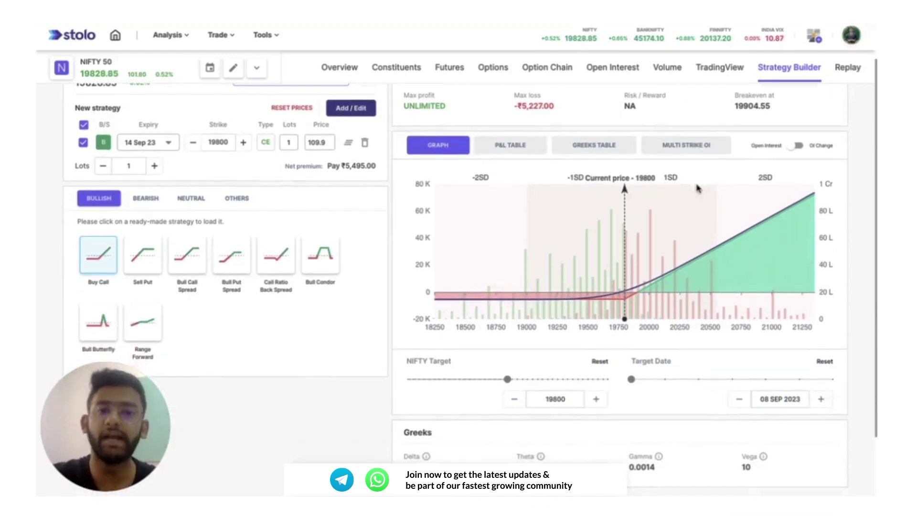
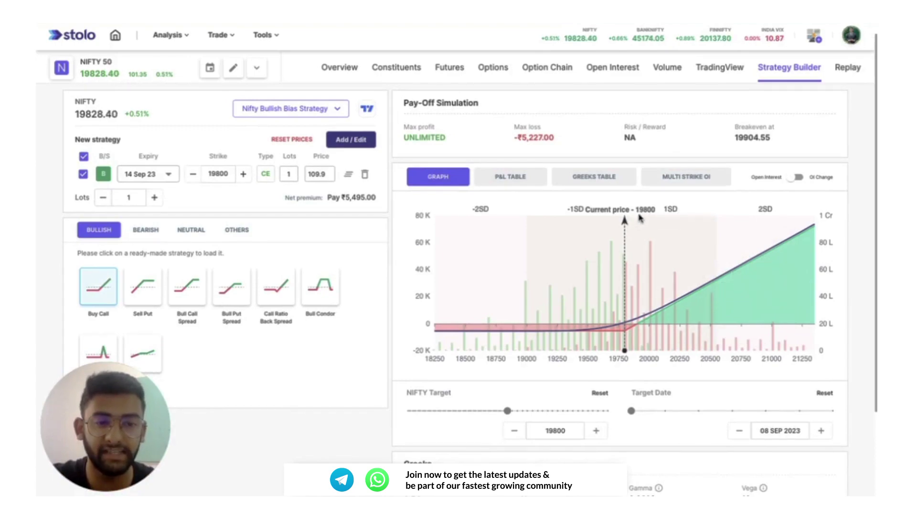
mouse_move(640, 220)
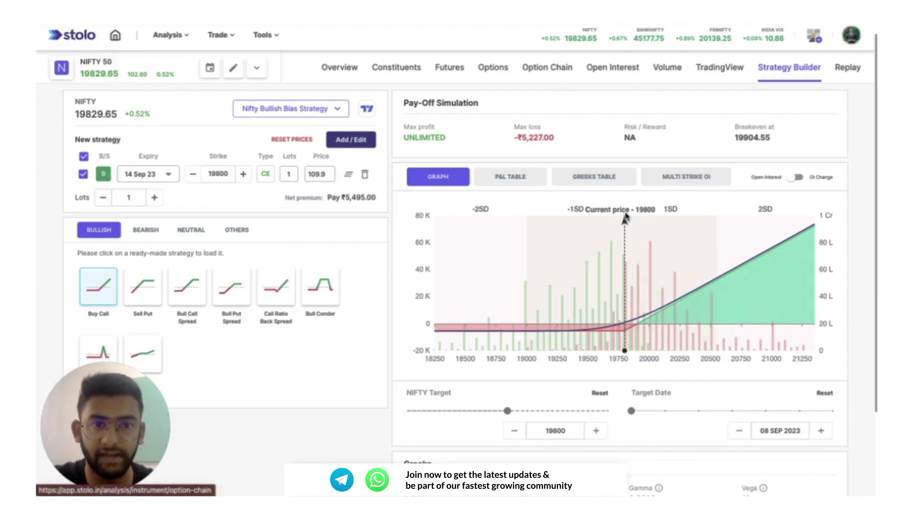
mouse_move(579, 36)
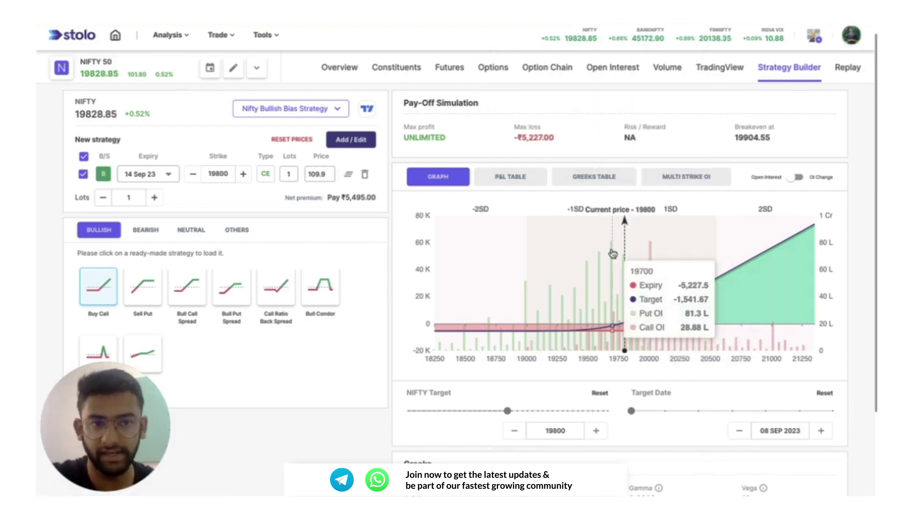
mouse_move(641, 321)
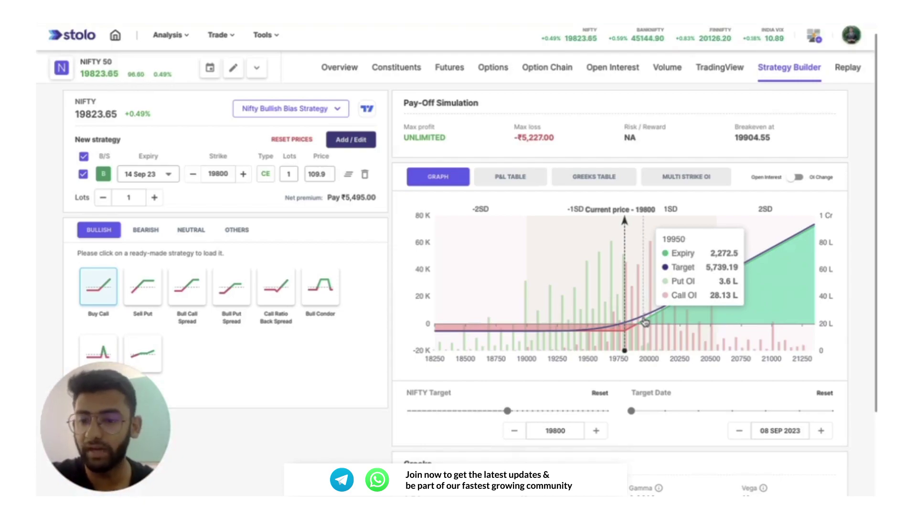
Move the pay-off target date to 09 Sep 2023, inspect the graph near the breakeven and return the date to 08 Sep 2023.
left_click(667, 411)
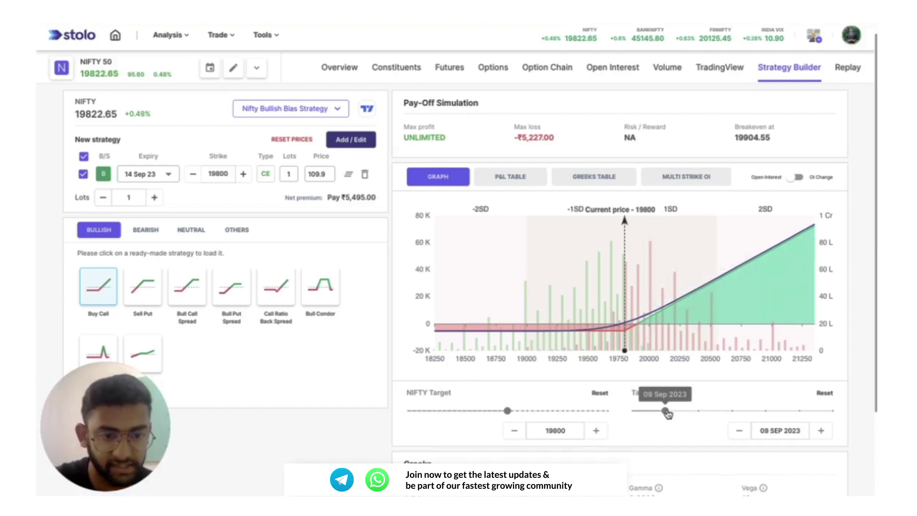
mouse_move(663, 327)
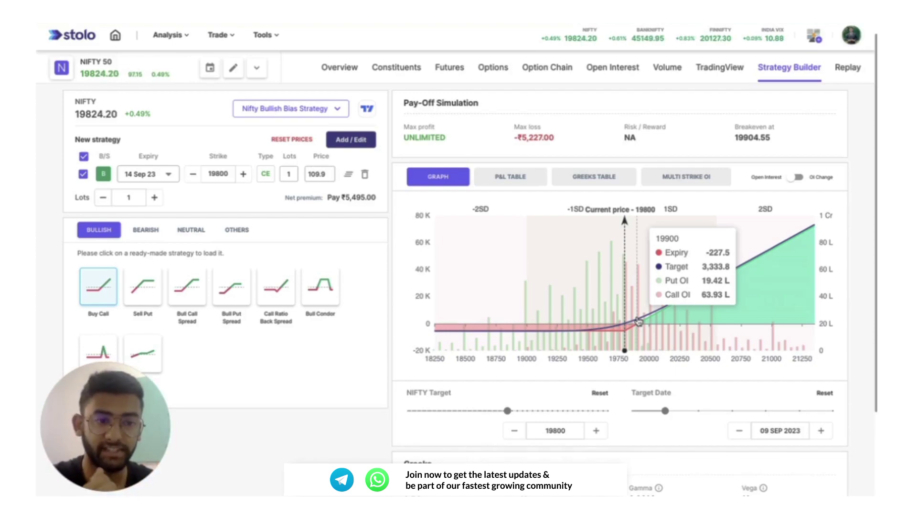
left_click(640, 413)
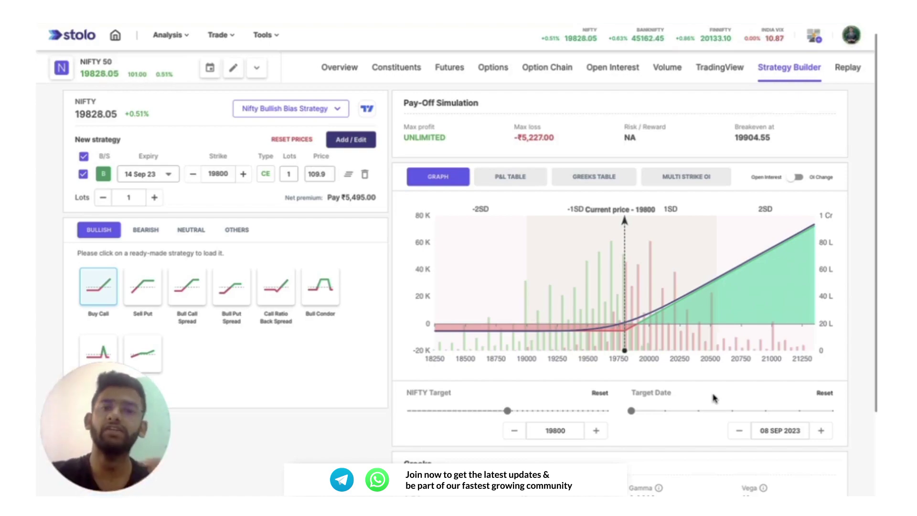
Review the strategy's P&L table and its Greeks table.
left_click(520, 180)
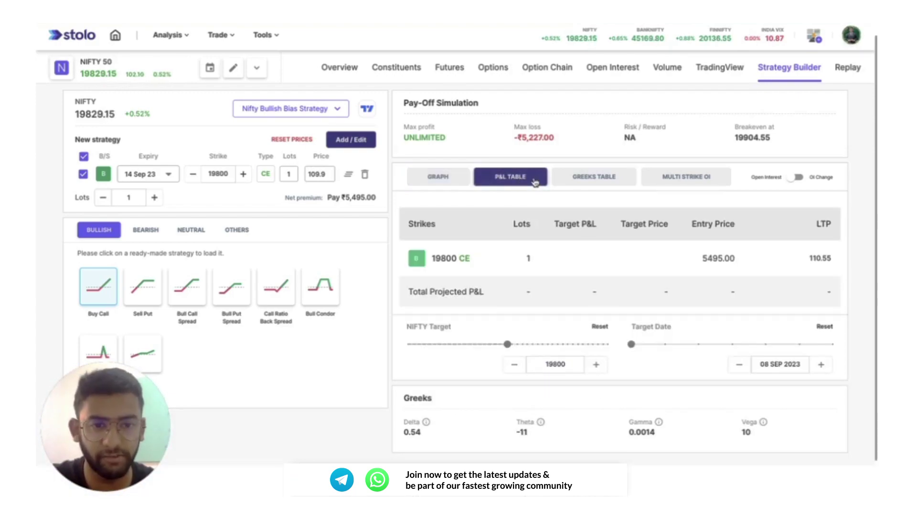
left_click(579, 183)
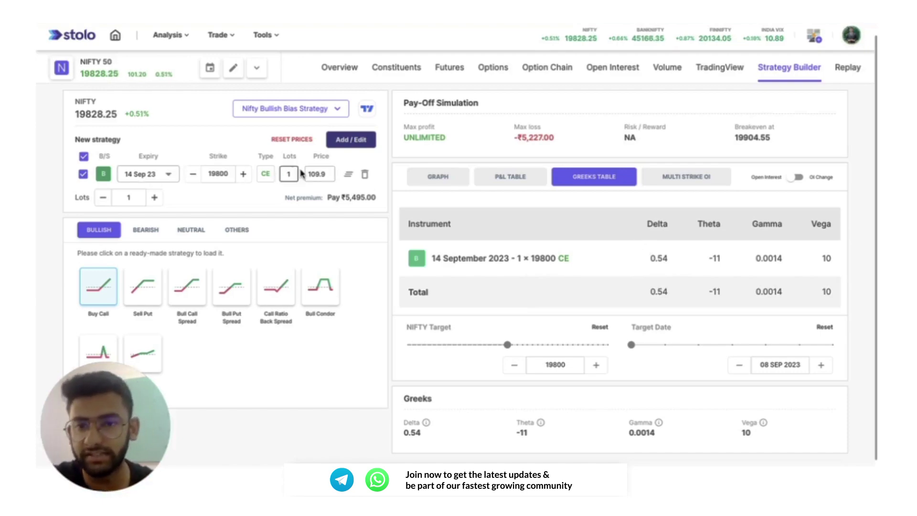
Add a one-lot buy leg for the 19850 call expiring 14 Sep 2023 and return to the Greeks table.
left_click(341, 144)
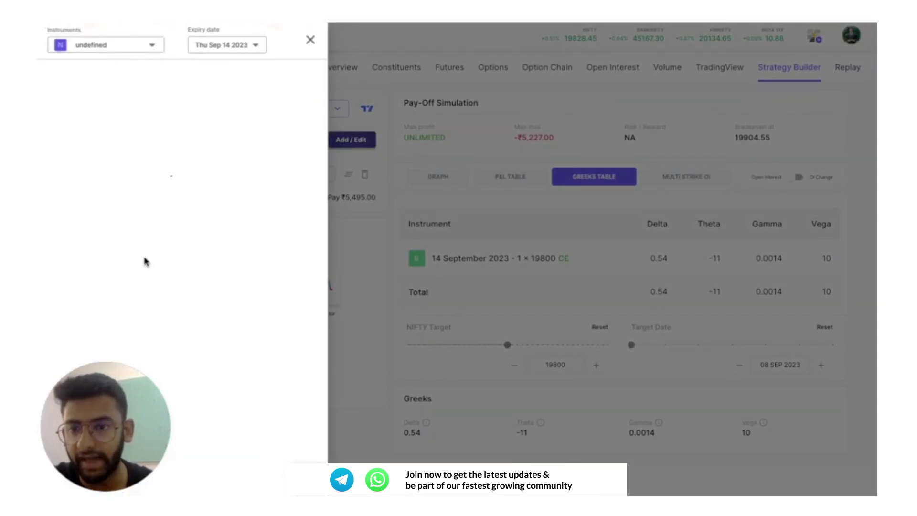
scroll(146, 260, "down", 7)
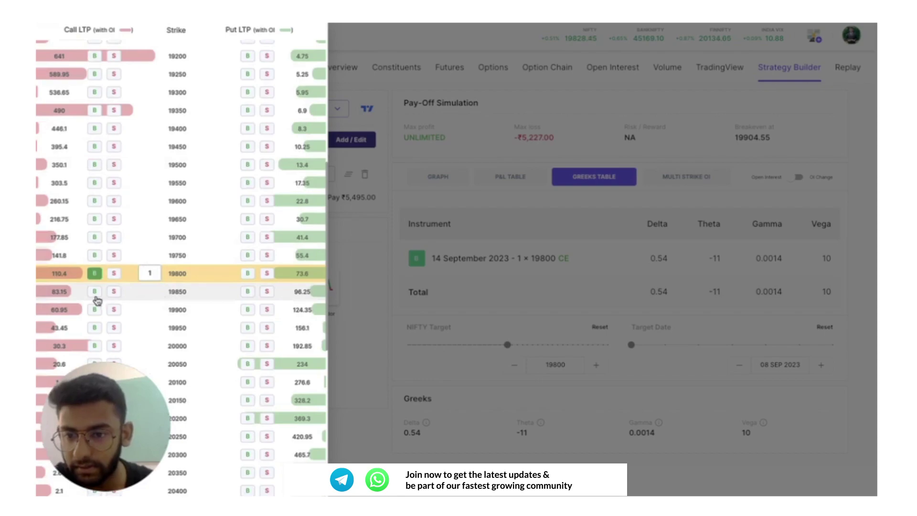
left_click(95, 295)
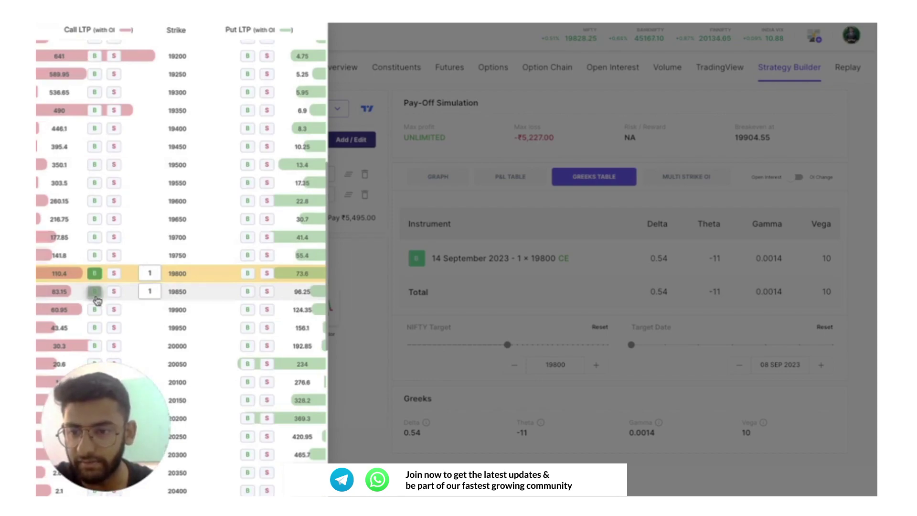
left_click(512, 238)
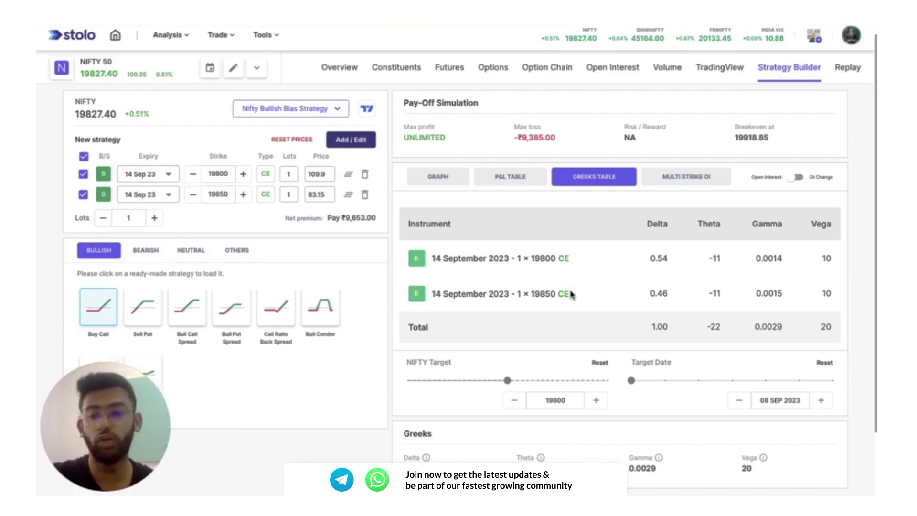
View the multi-strike open interest chart for the 19800 and 19850 calls.
left_click(689, 178)
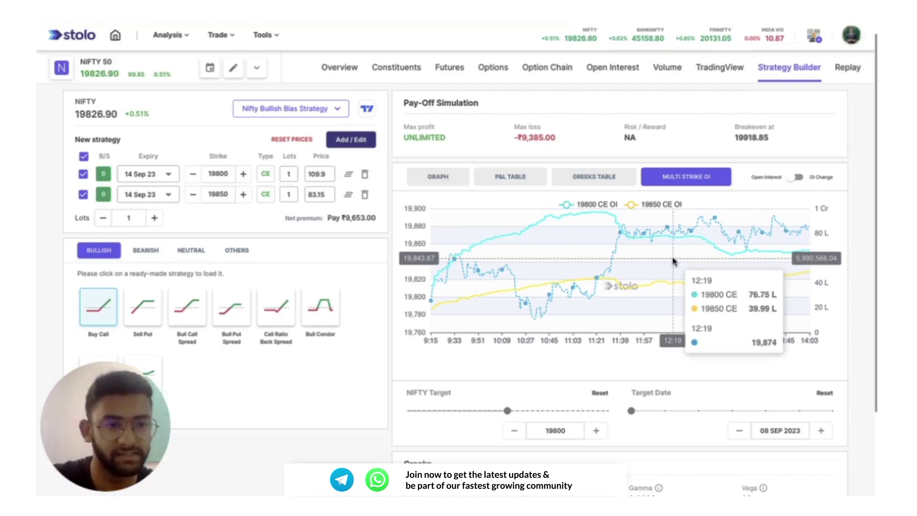
Return to the pay-off graph and save the edited legs to the existing Nifty Bullish Bias Strategy.
left_click(435, 177)
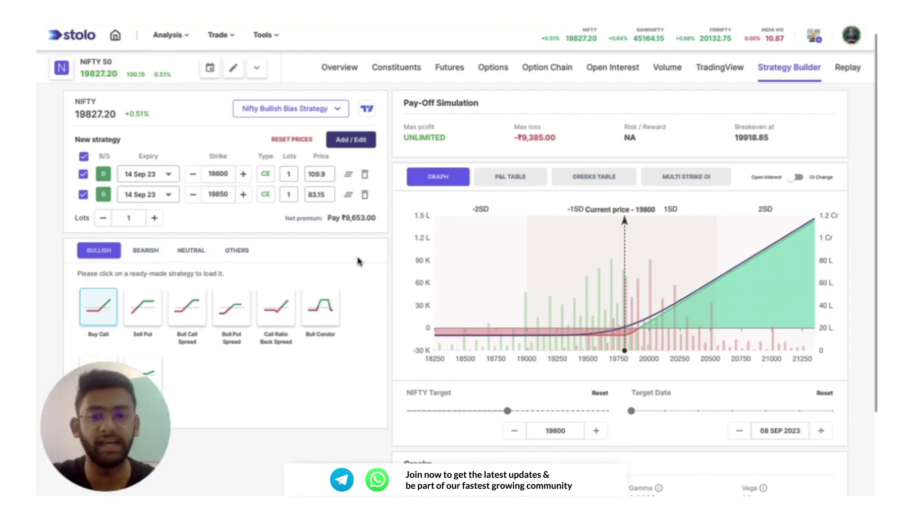
left_click(308, 111)
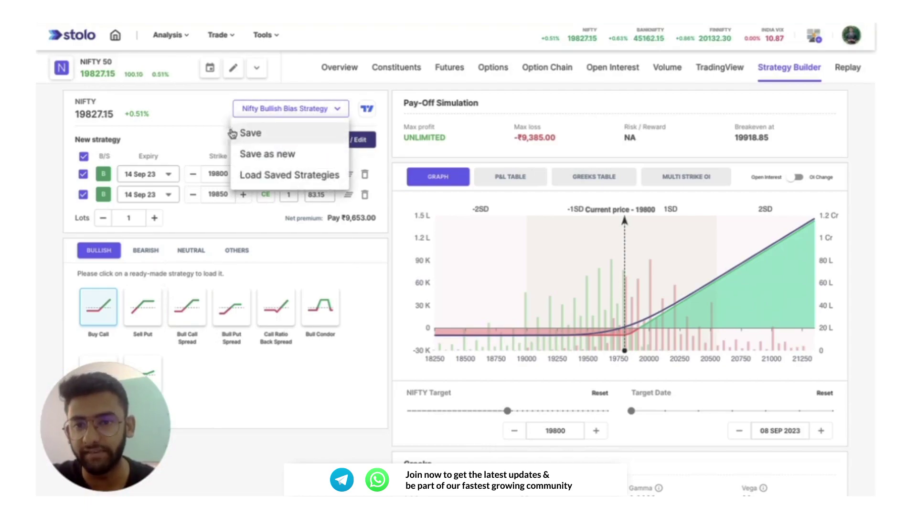
left_click(221, 219)
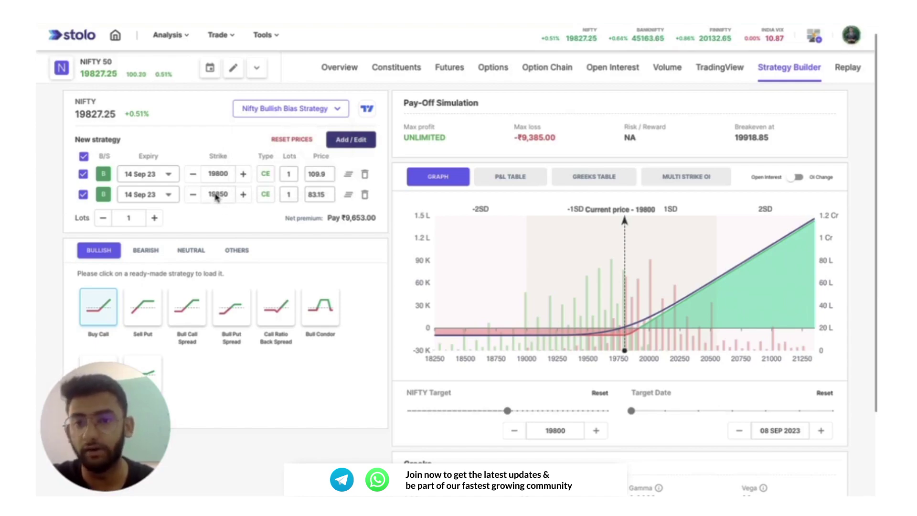
left_click(302, 111)
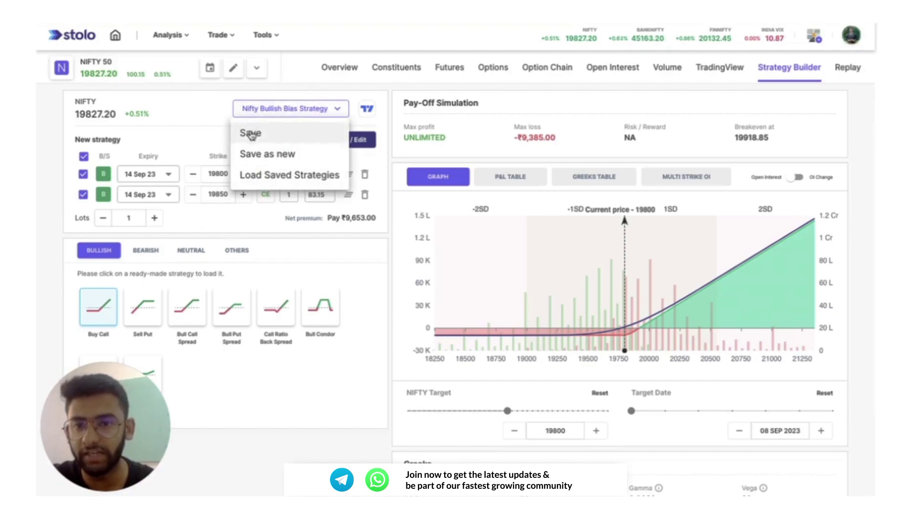
left_click(250, 133)
Review the list of saved strategies and close it without loading one.
left_click(306, 109)
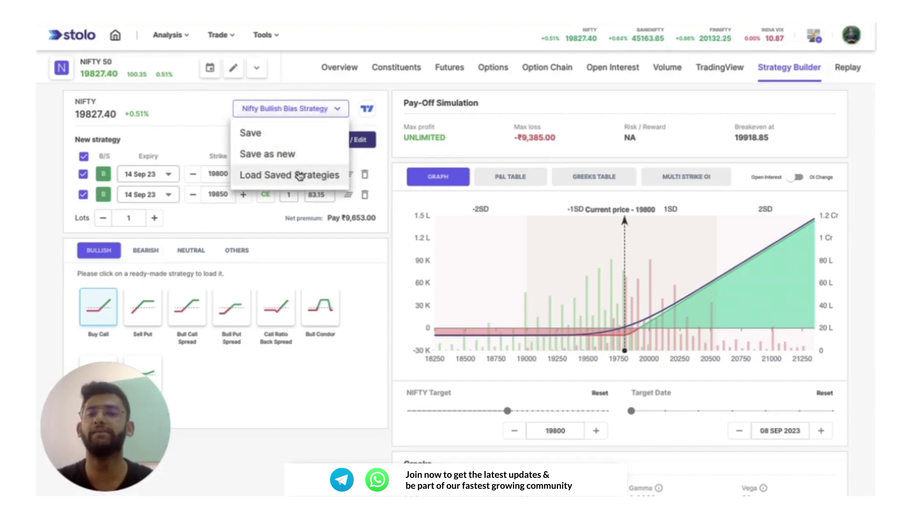
left_click(299, 174)
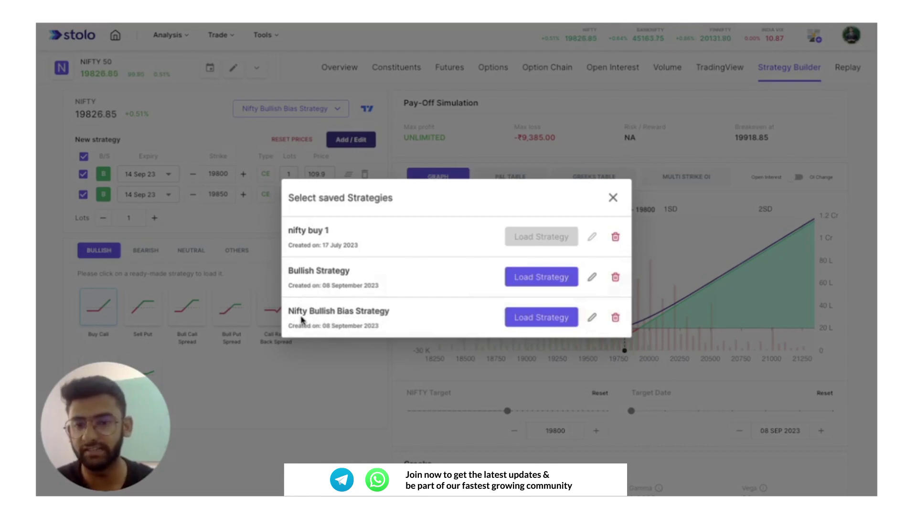
left_click(611, 197)
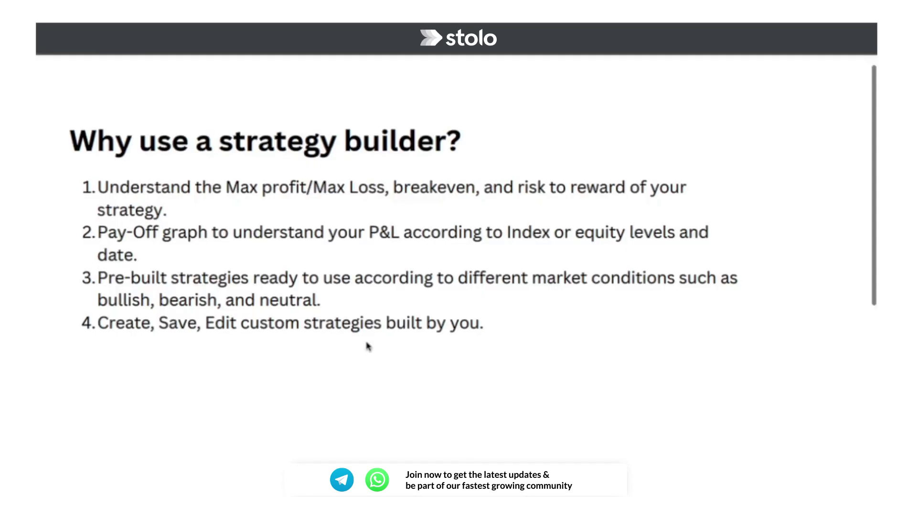
scroll(367, 345, "down", 7)
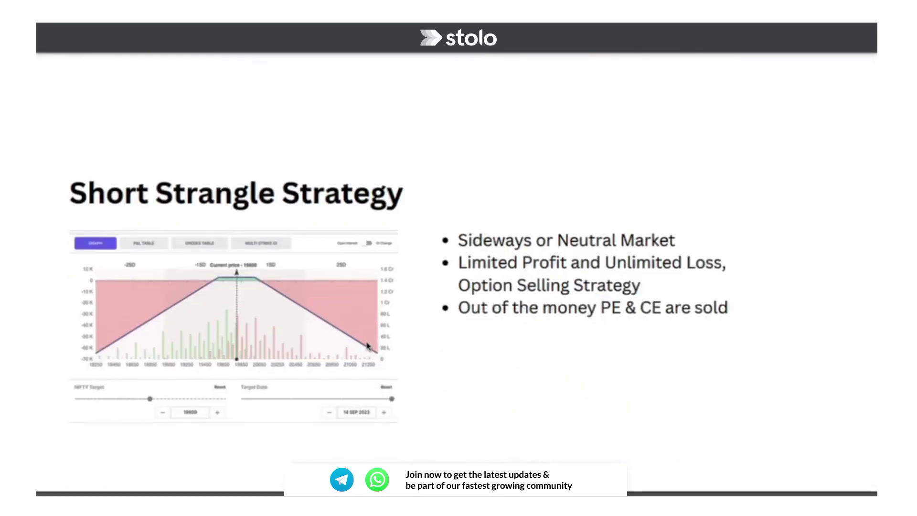
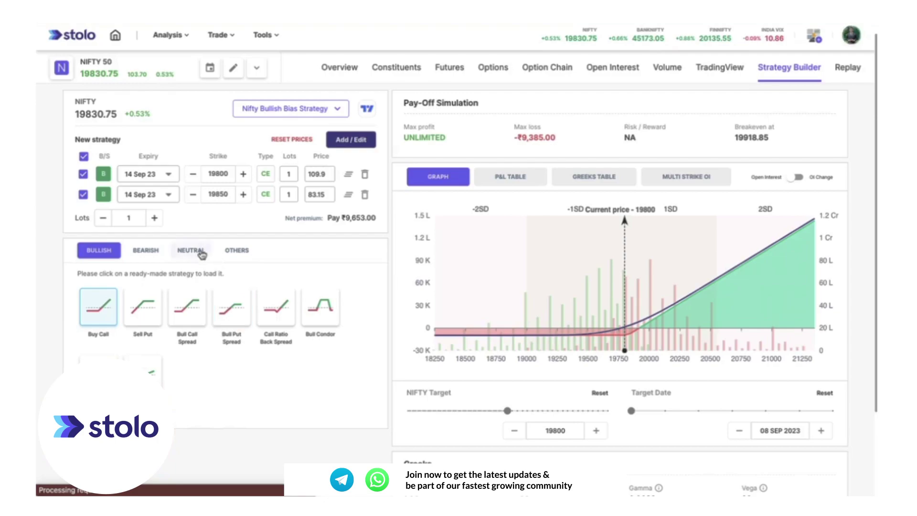
Load the ready-made Short Strangle from the neutral strategies.
left_click(193, 251)
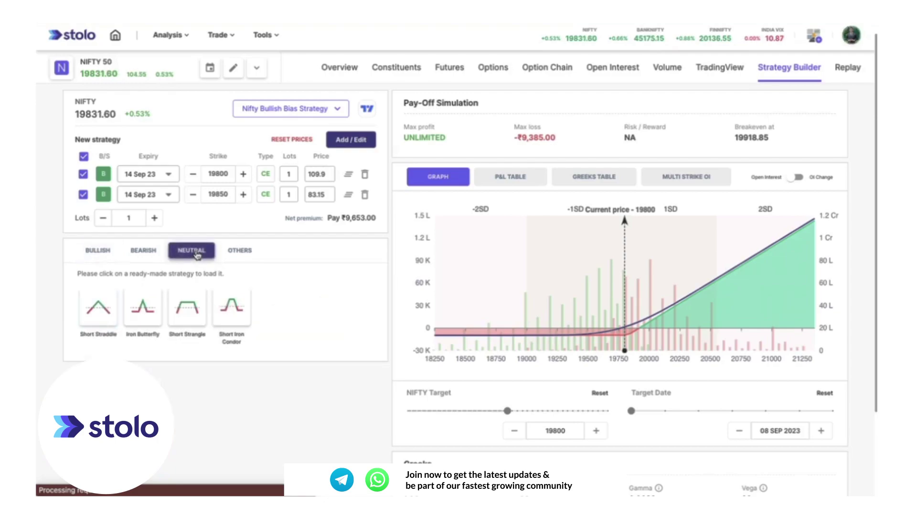
left_click(190, 310)
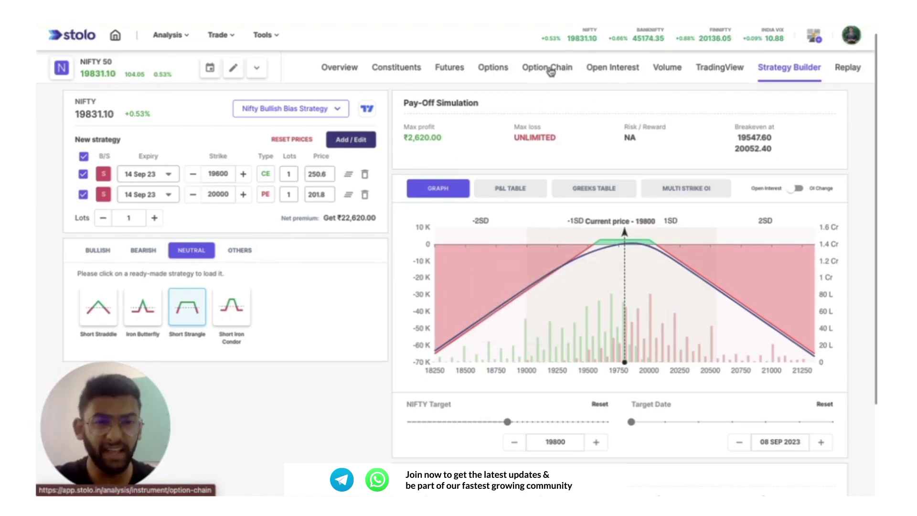
Examine the 5-minute NIFTY price chart in TradingView and the NIFTY option chain for the 14 Sep 2023 expiry.
left_click(726, 72)
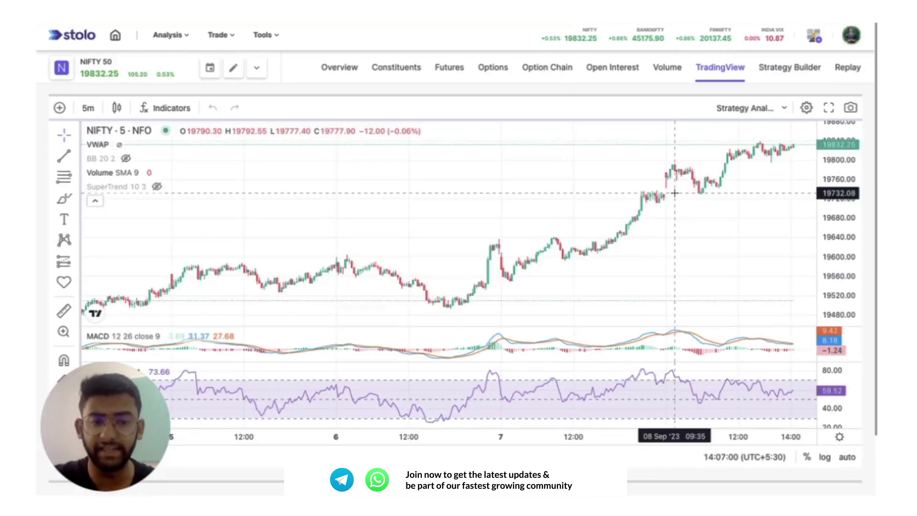
left_click(553, 78)
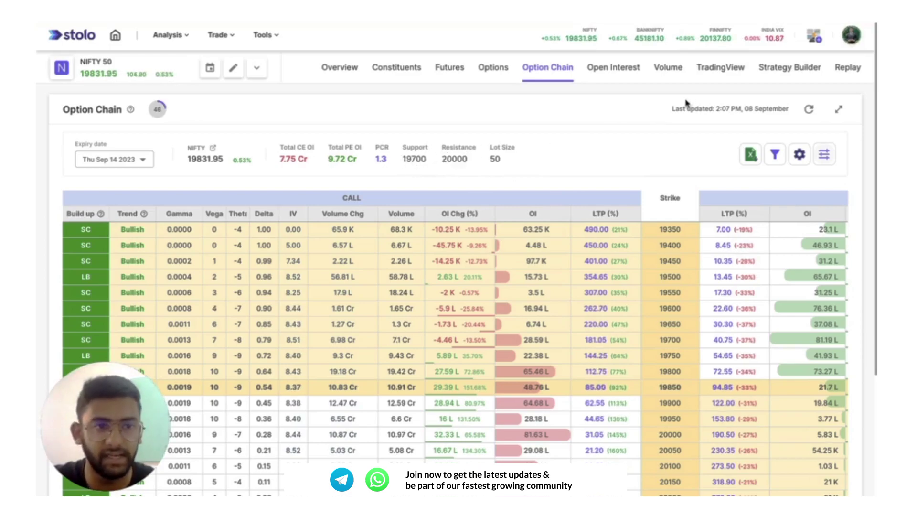
Return to the Strategy Builder and raise the sold call leg's strike to 19700.
left_click(789, 71)
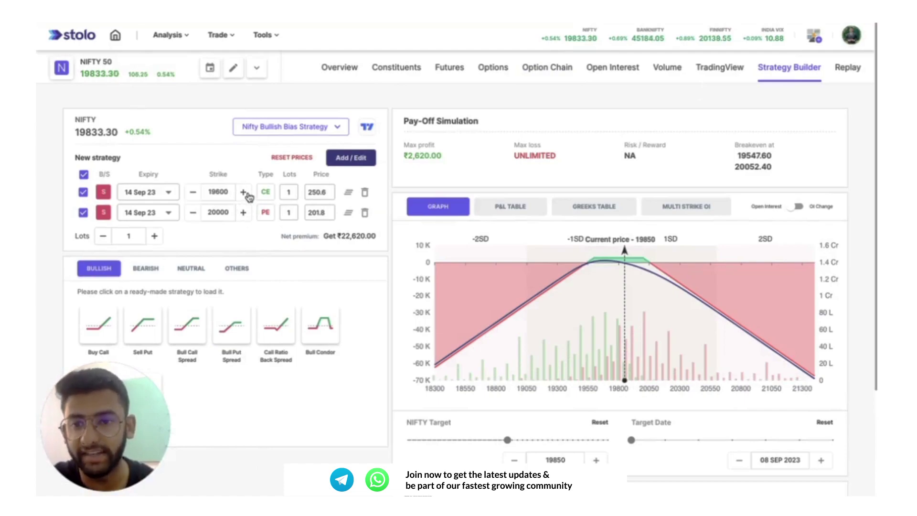
left_click(244, 192)
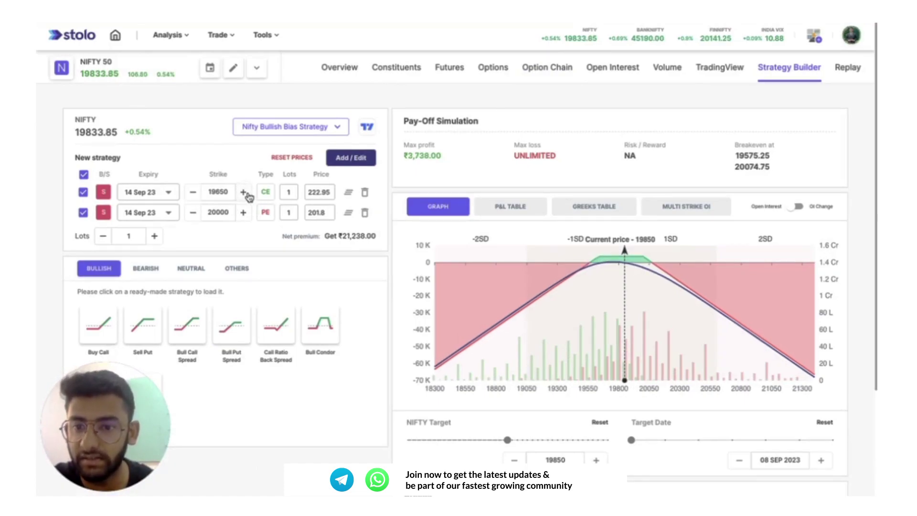
left_click(244, 193)
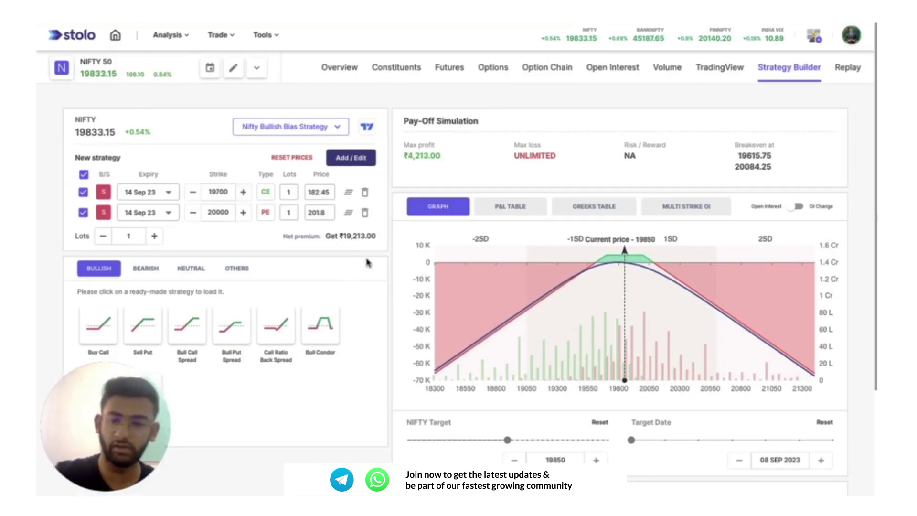